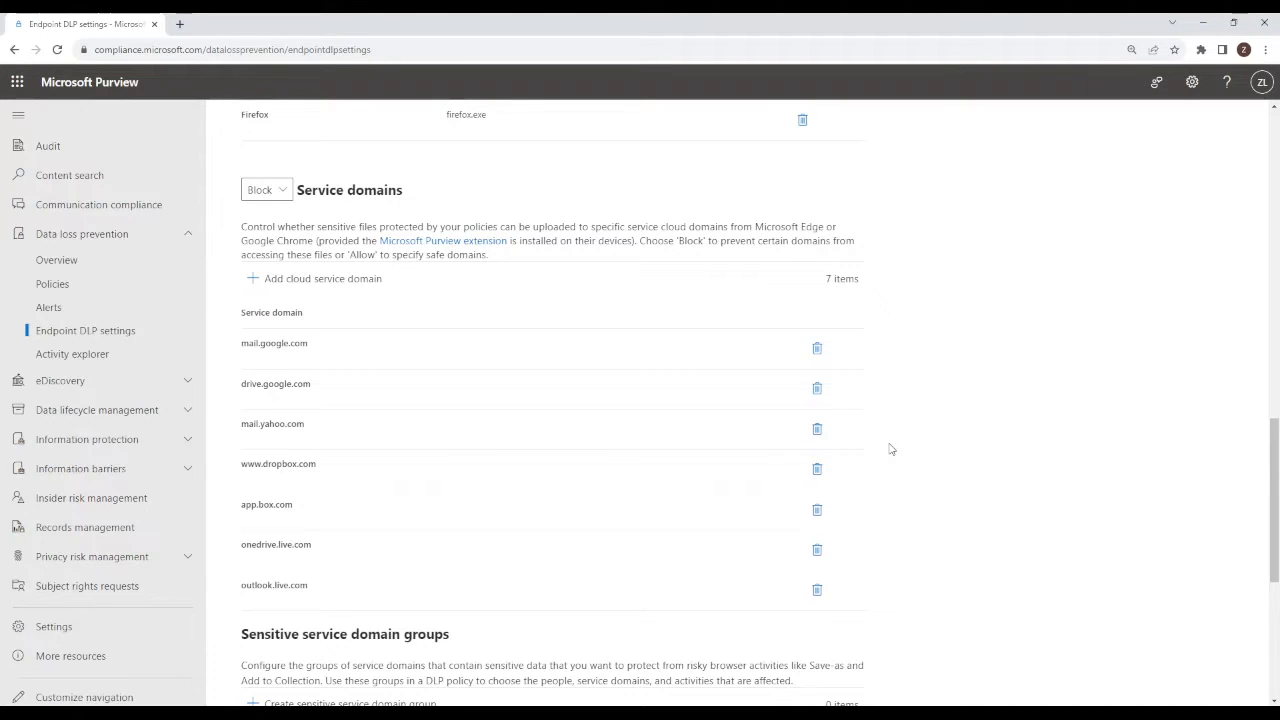
Step: Start a new custom DLP policy named DLP_visibility1 and leave it assigned to the full directory
left_click(70, 284)
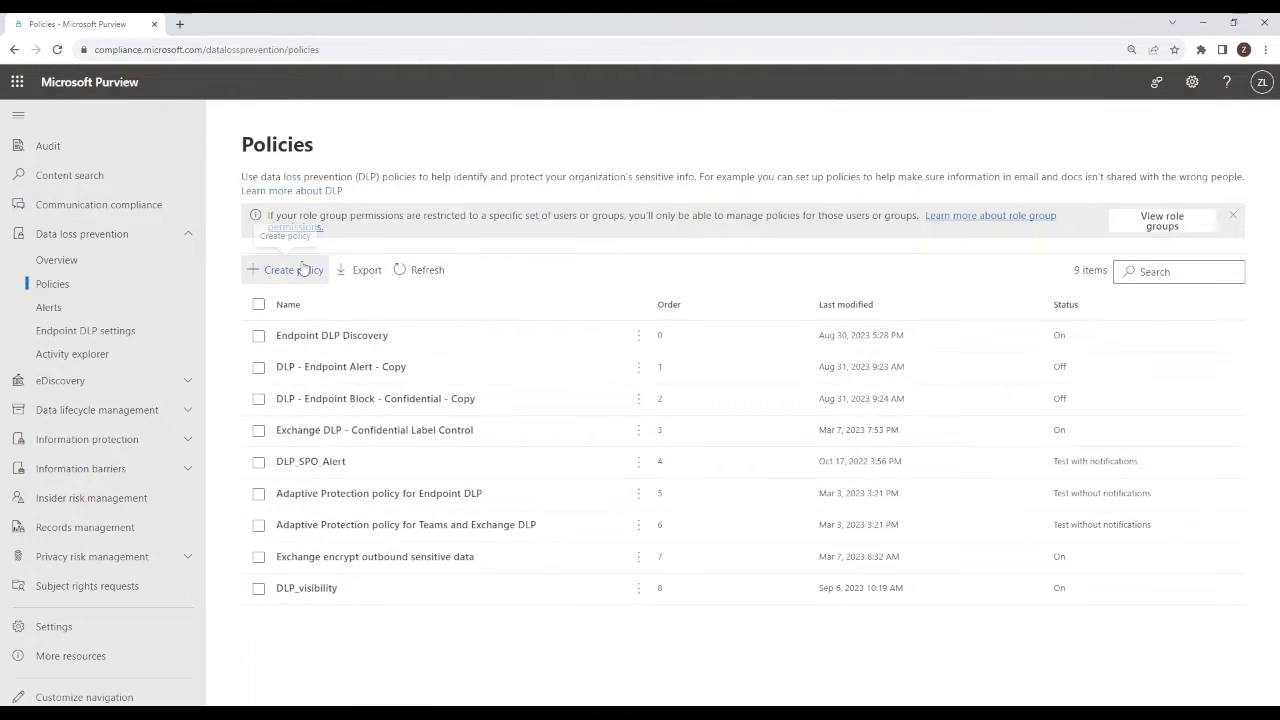
left_click(303, 269)
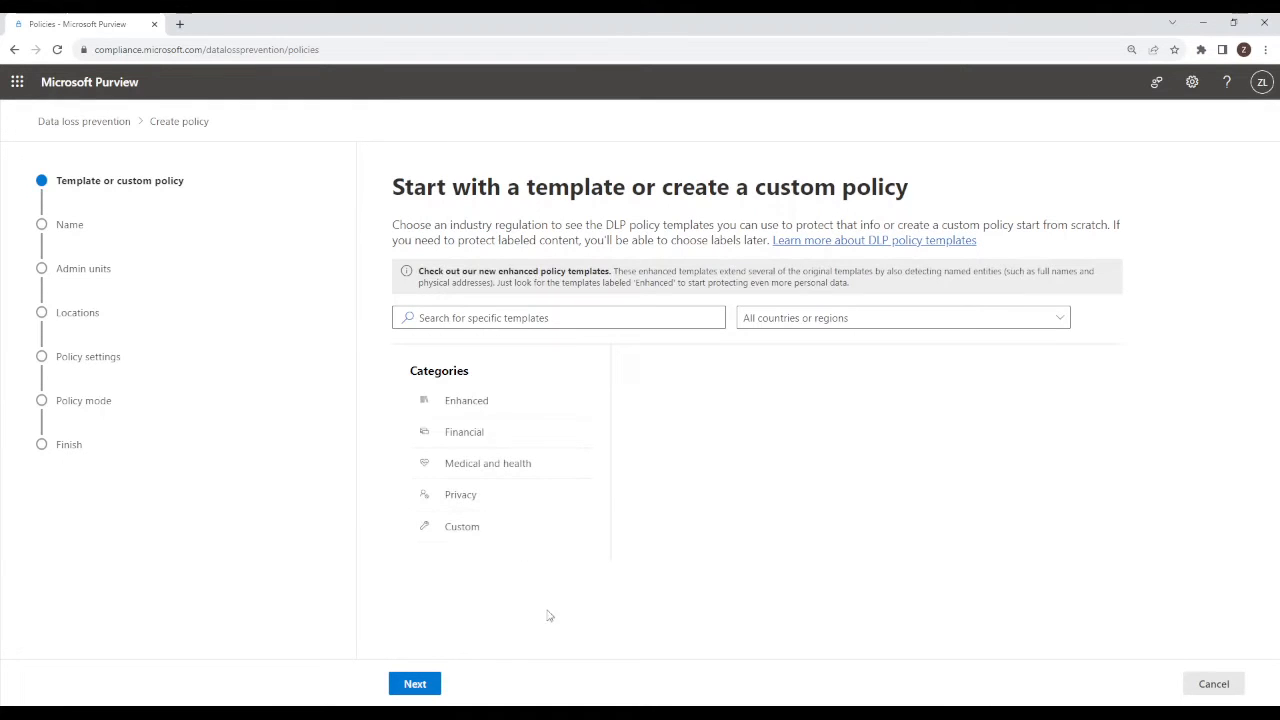
left_click(418, 690)
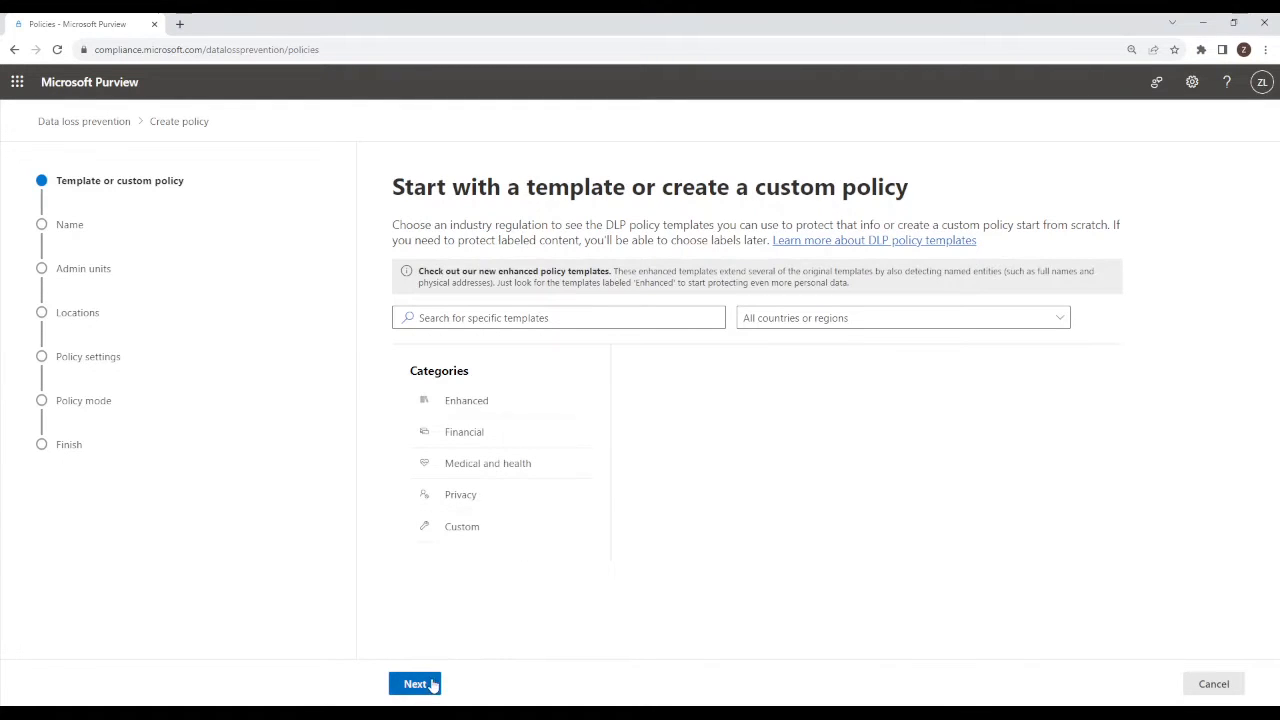
key("ctrl+a")
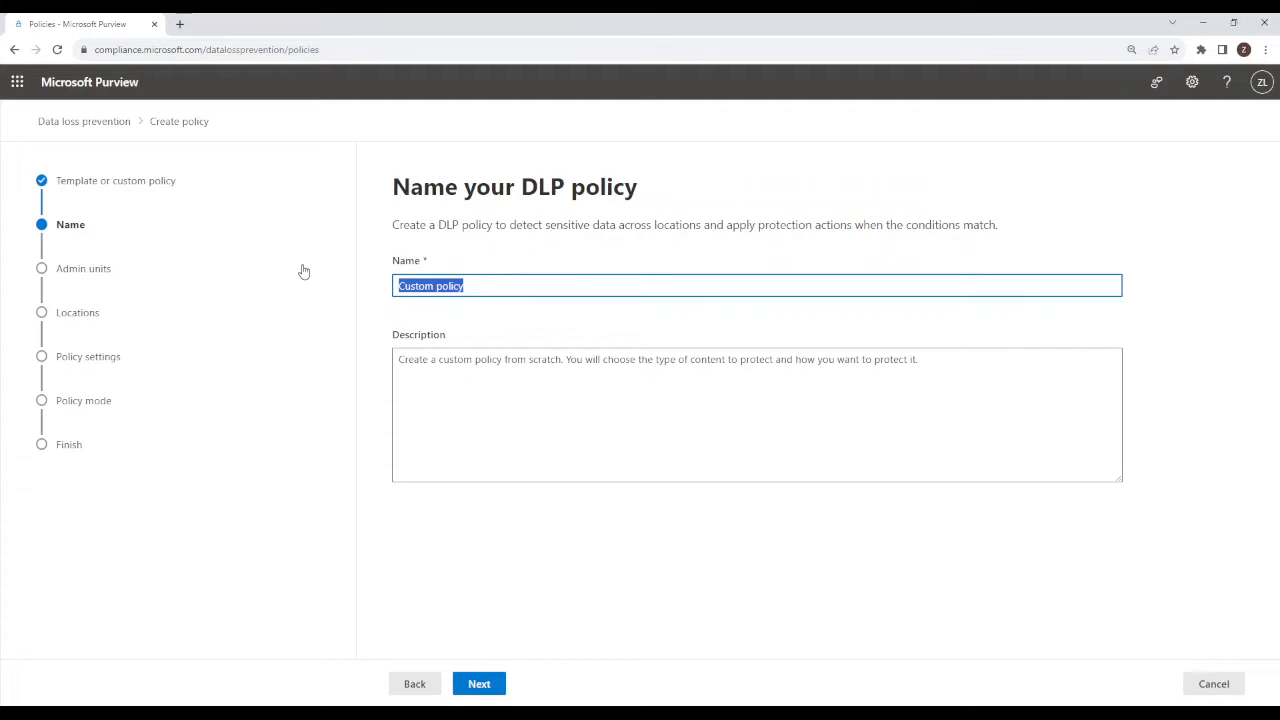
type("DLP_visibility1")
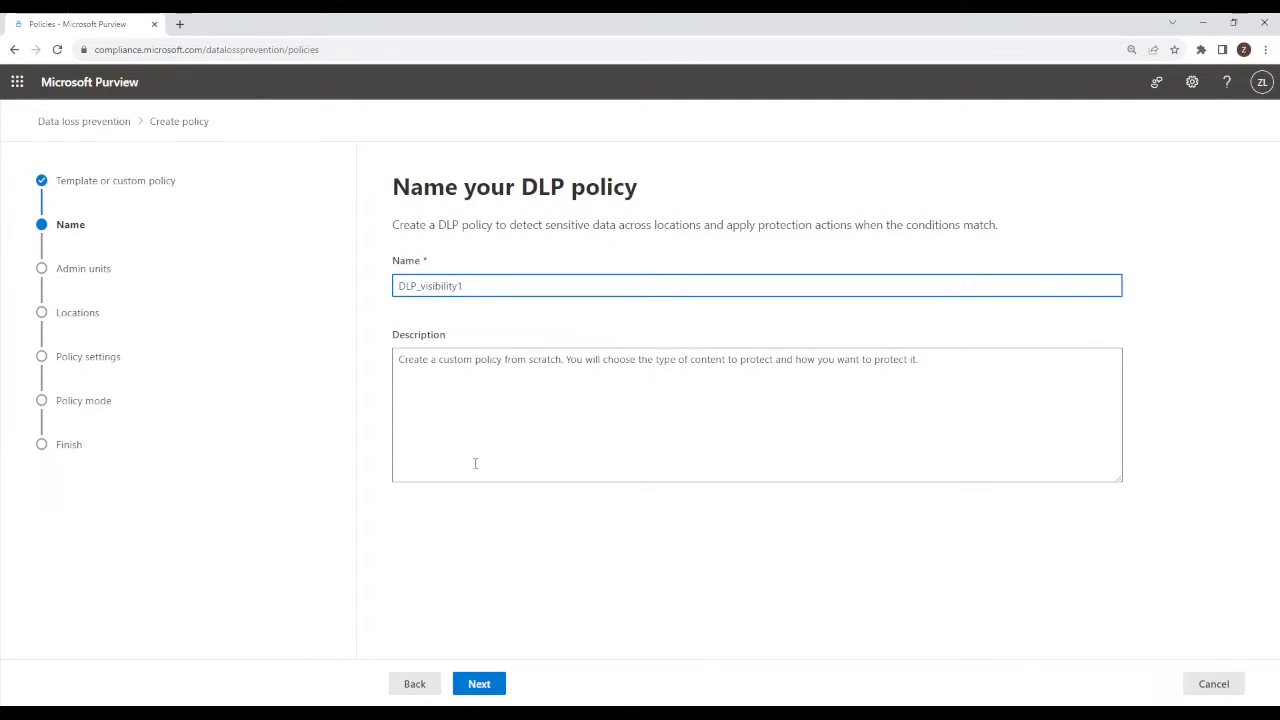
left_click(498, 690)
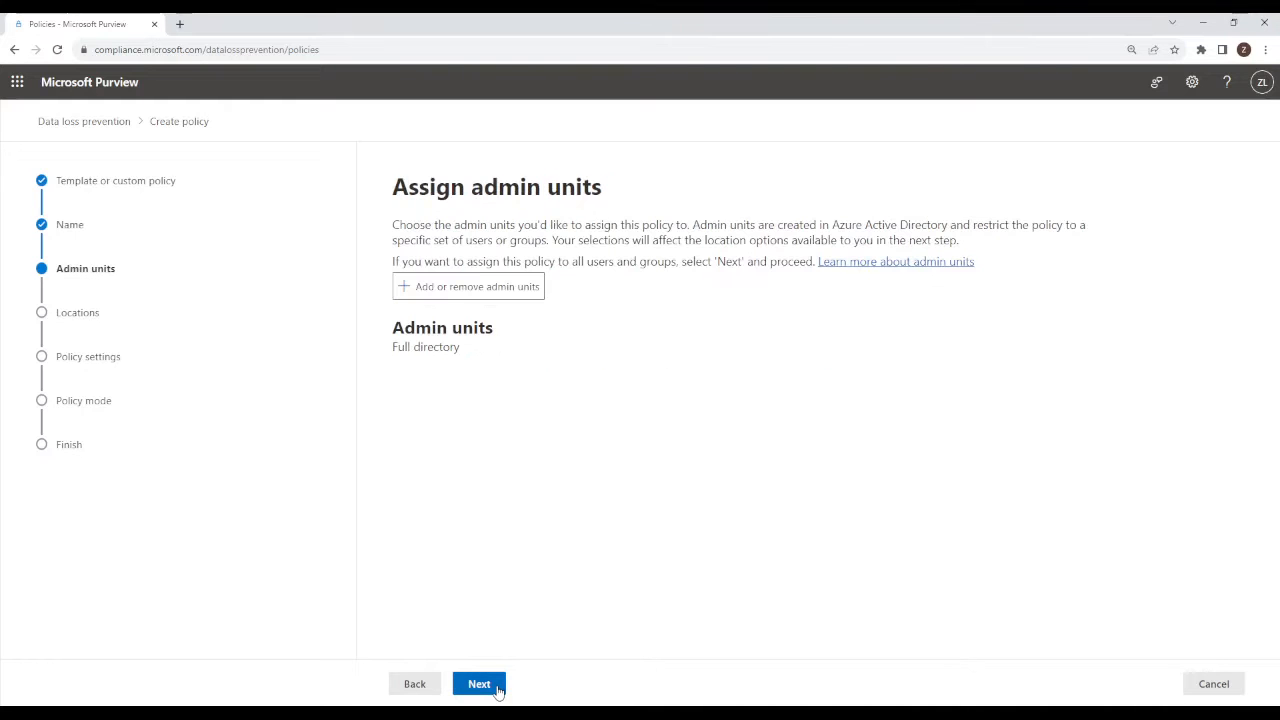
left_click(498, 690)
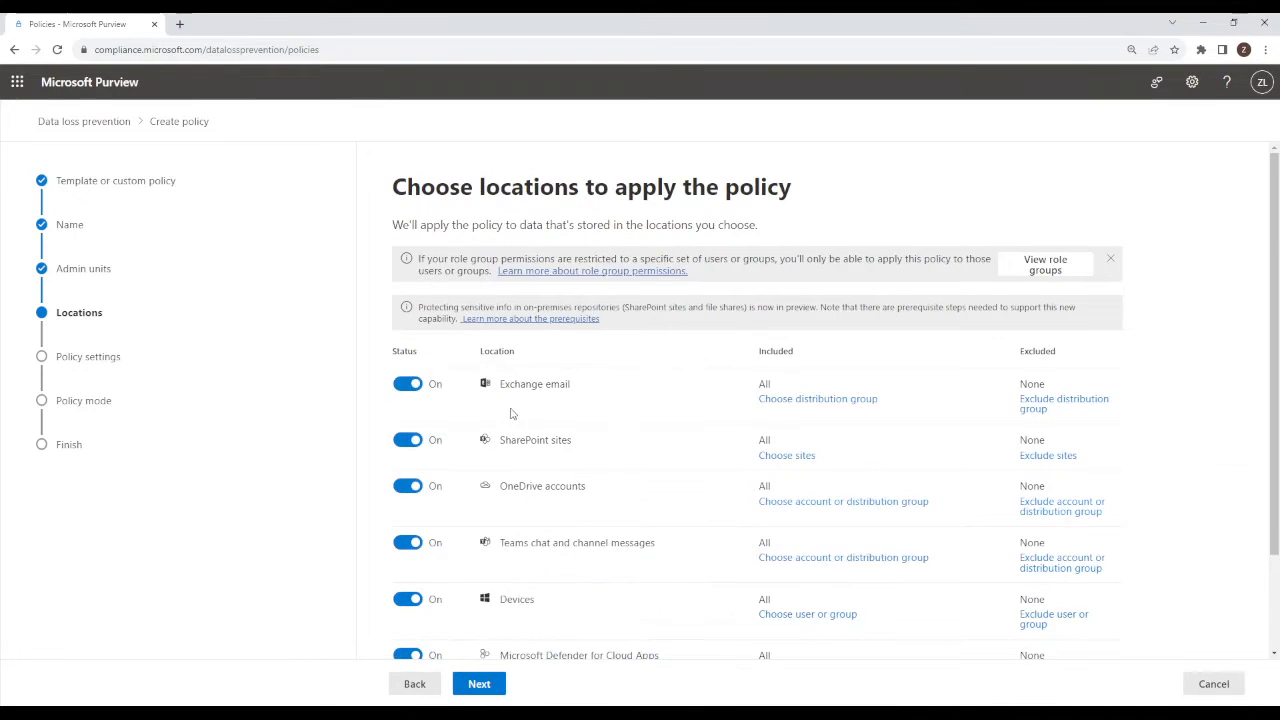
Step: Limit the policy's locations to Devices, turning off Exchange, SharePoint, OneDrive, Teams, Defender for Cloud Apps and on-premises repositories
scroll(429, 409, "down", 1)
left_click(408, 331)
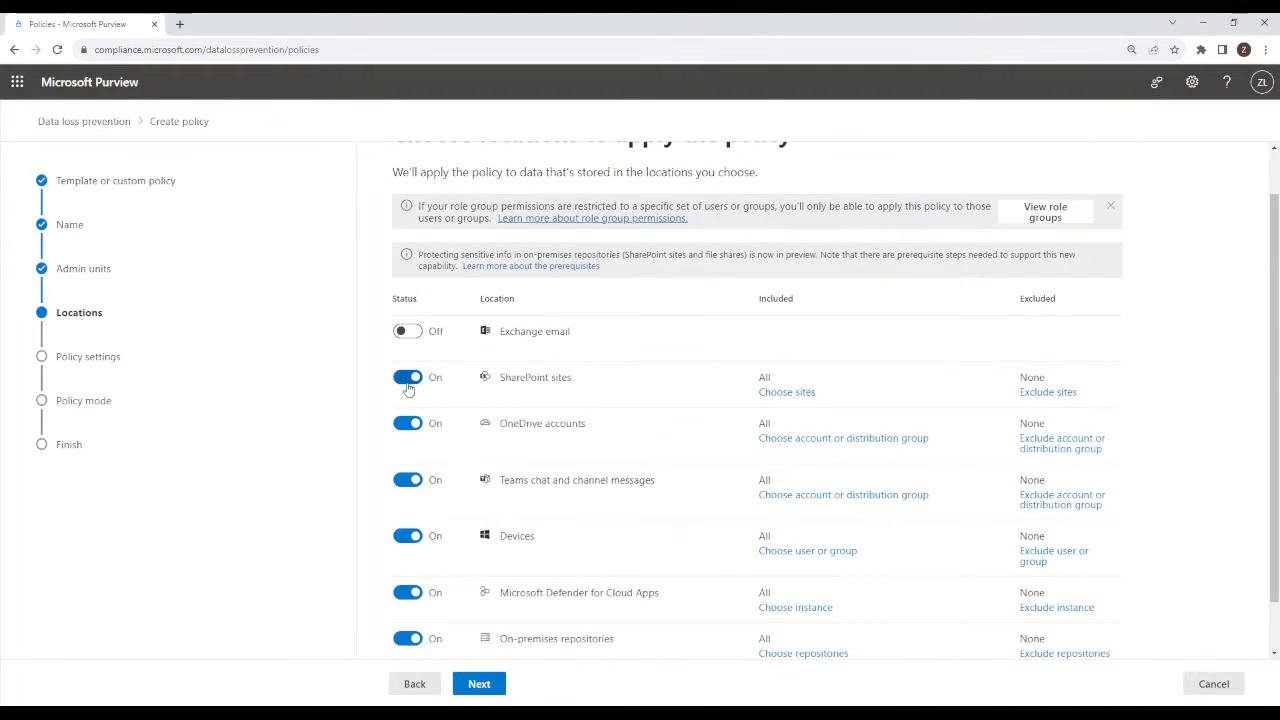
left_click(408, 377)
left_click(408, 423)
left_click(408, 469)
scroll(408, 469, "down", 1)
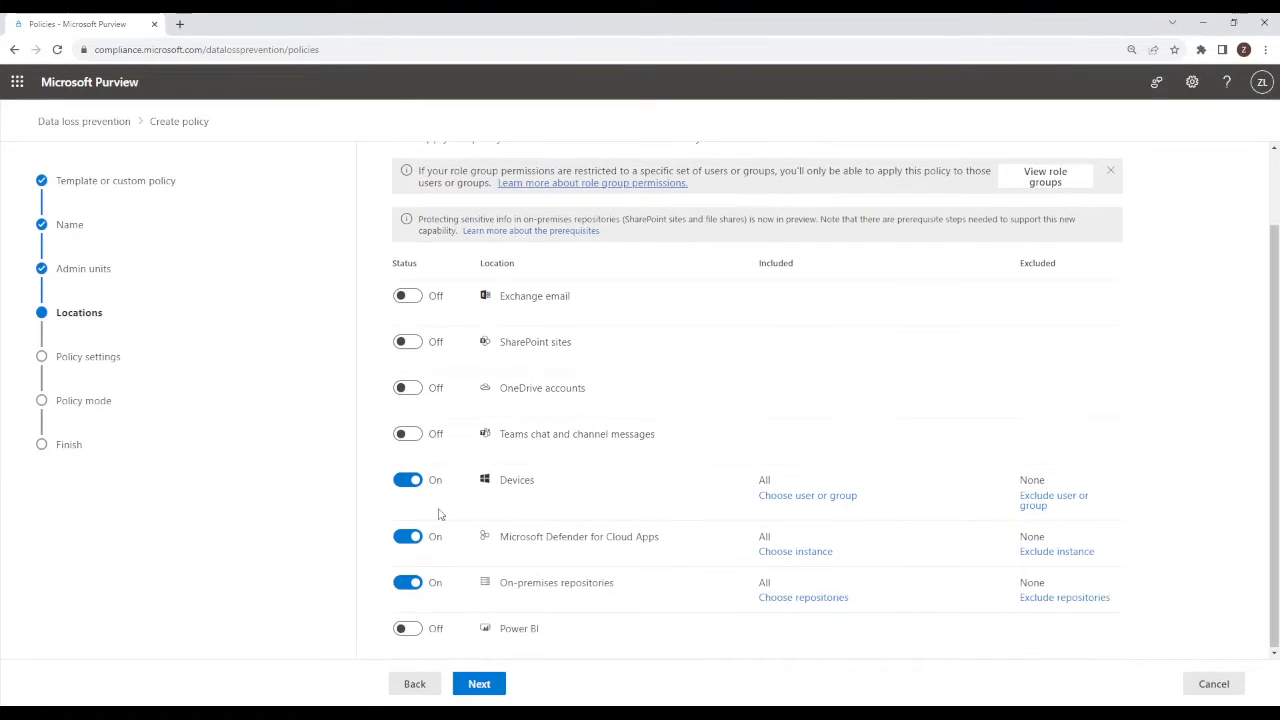
left_click(408, 536)
left_click(408, 583)
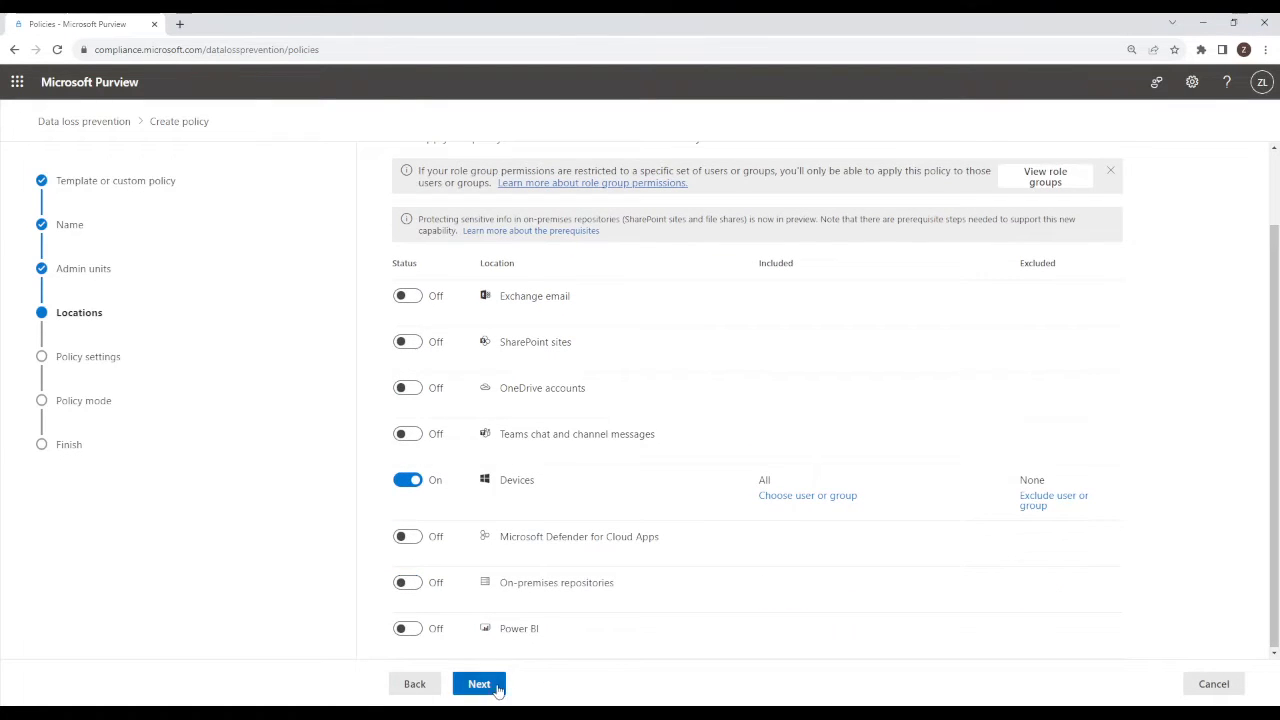
left_click(492, 688)
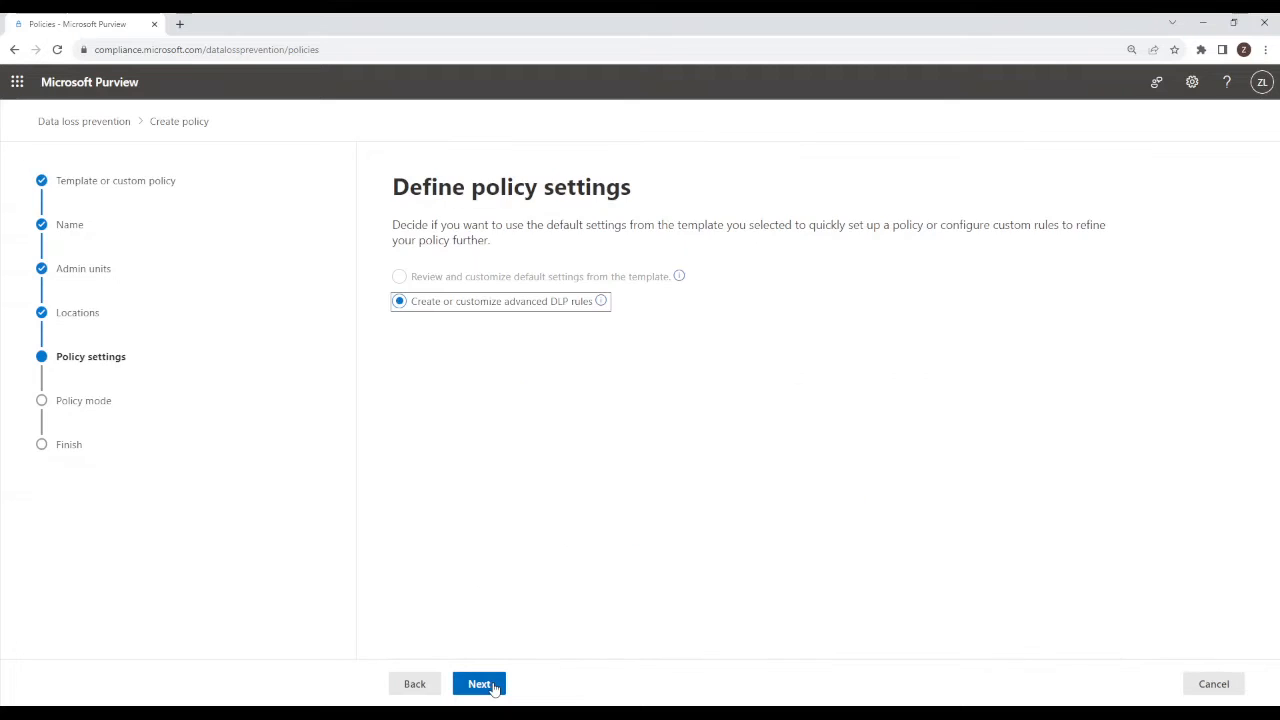
Step: Proceed with advanced DLP rules and create a rule named DLP_visibility2
left_click(487, 690)
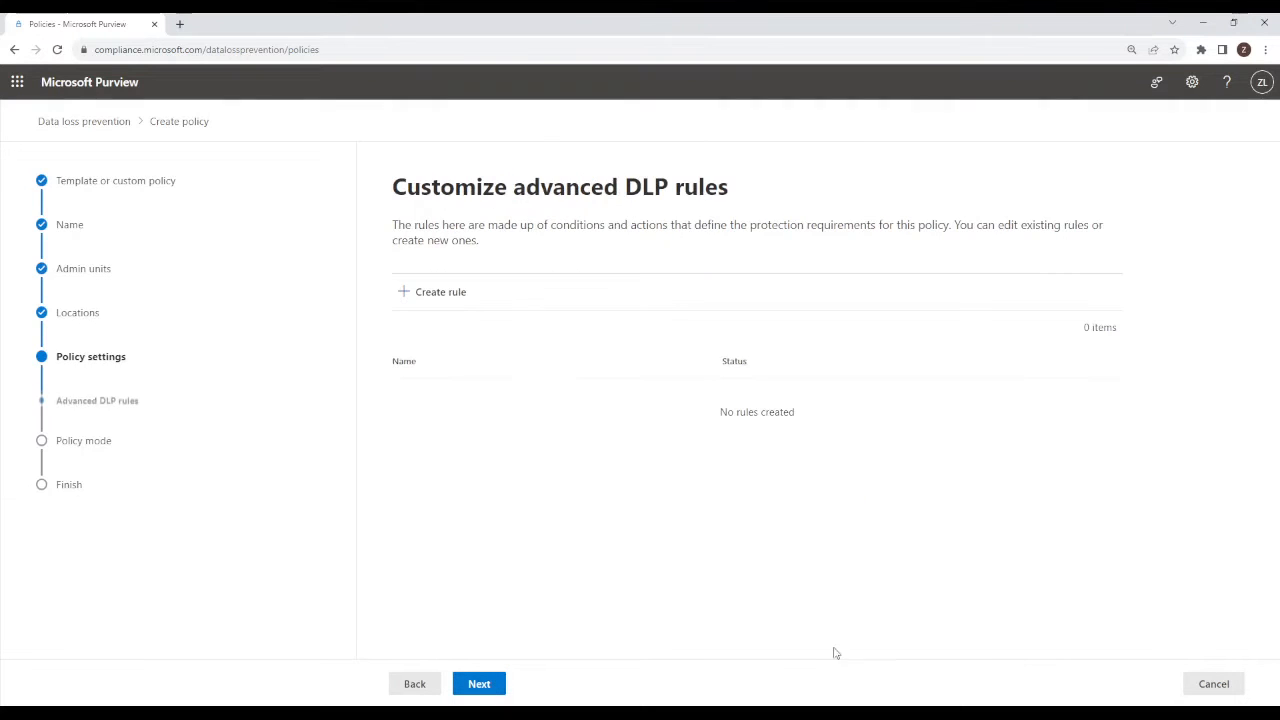
left_click(432, 290)
left_click(433, 228)
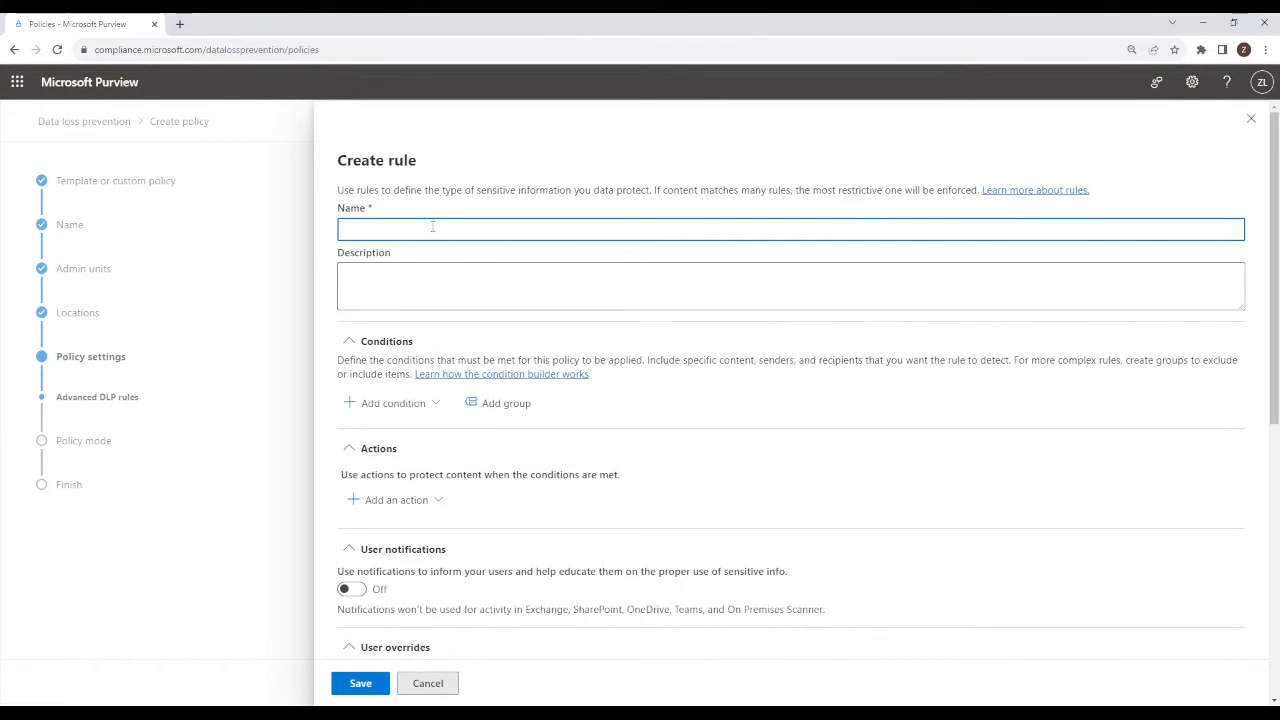
type("DLP_visibility2")
Step: Add a file type condition to the rule covering Word processing, Spreadsheet, Presentation, Archive and Mail
left_click(365, 404)
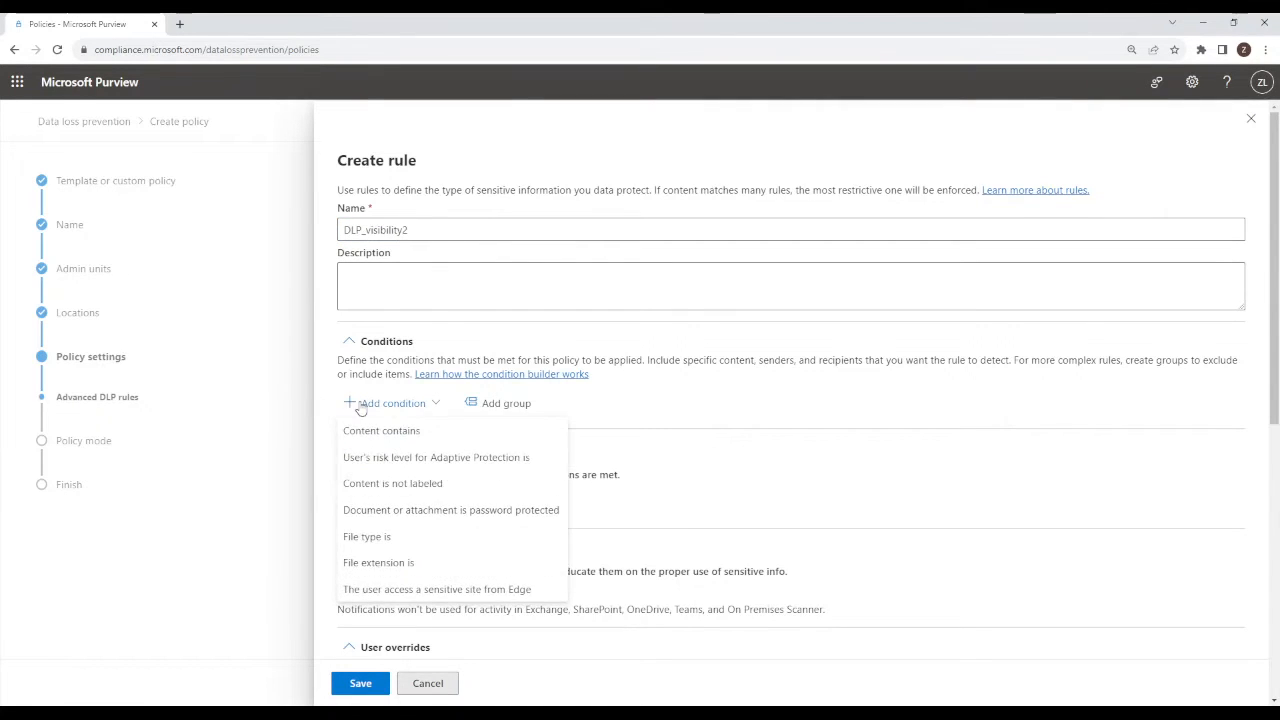
left_click(397, 538)
left_click(415, 477)
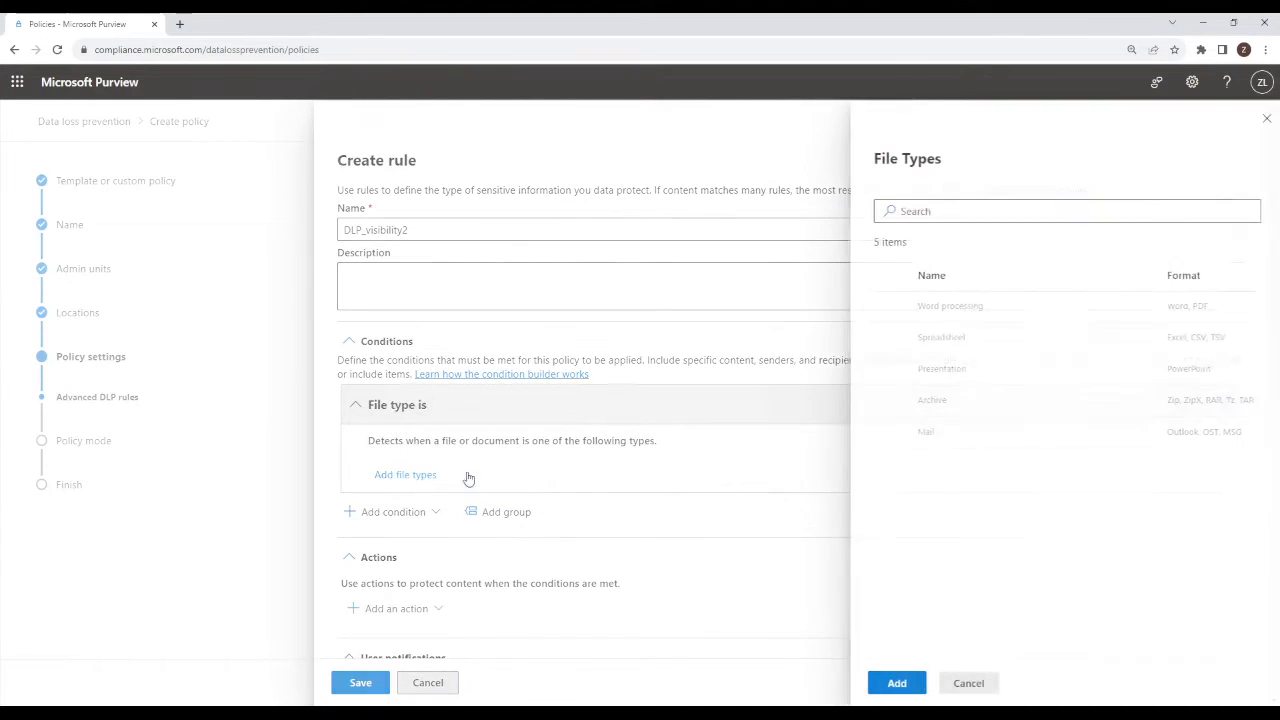
left_click(885, 307)
left_click(885, 338)
left_click(885, 369)
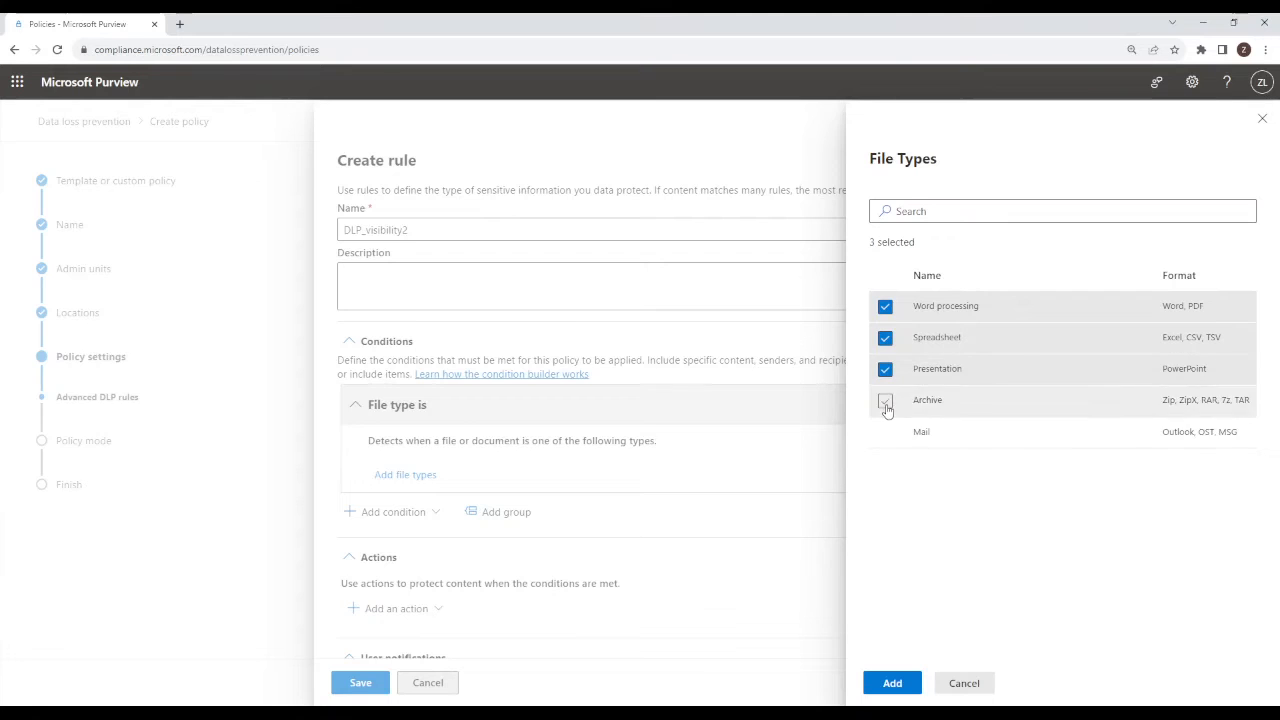
left_click(885, 401)
left_click(885, 432)
left_click(892, 683)
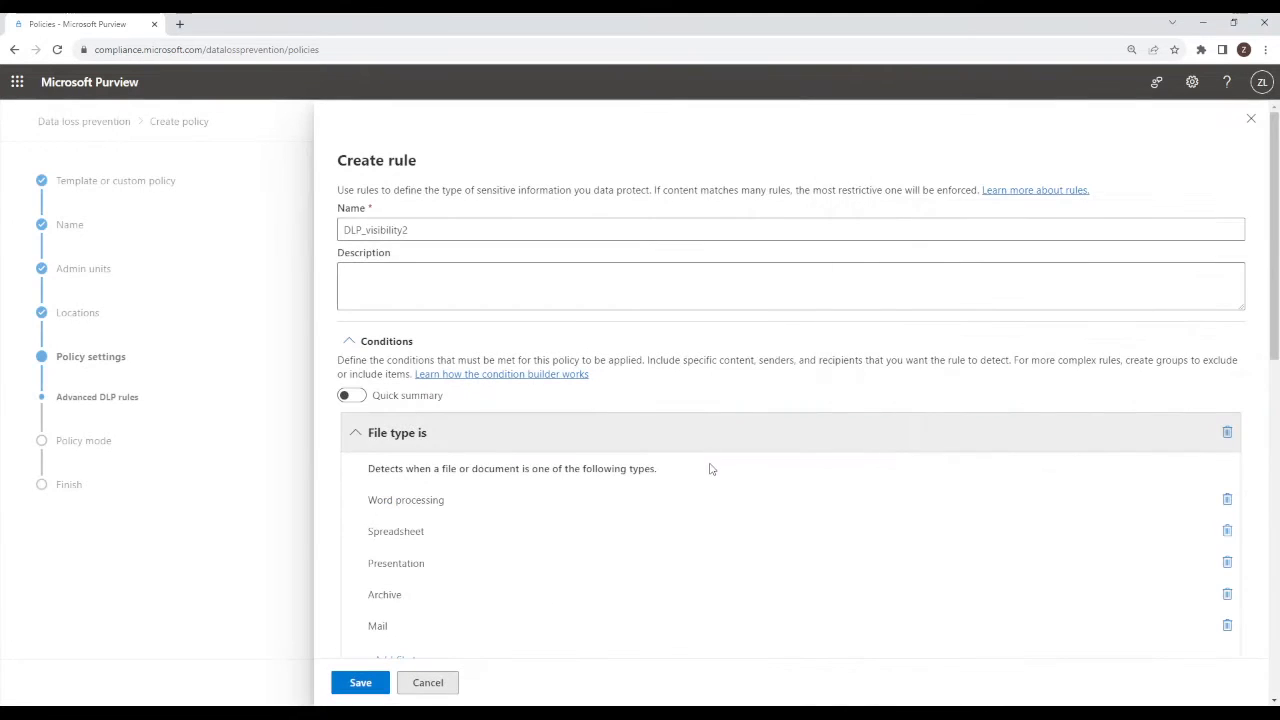
Step: Add the action to audit or restrict activities on devices to the rule
scroll(706, 484, "down", 2)
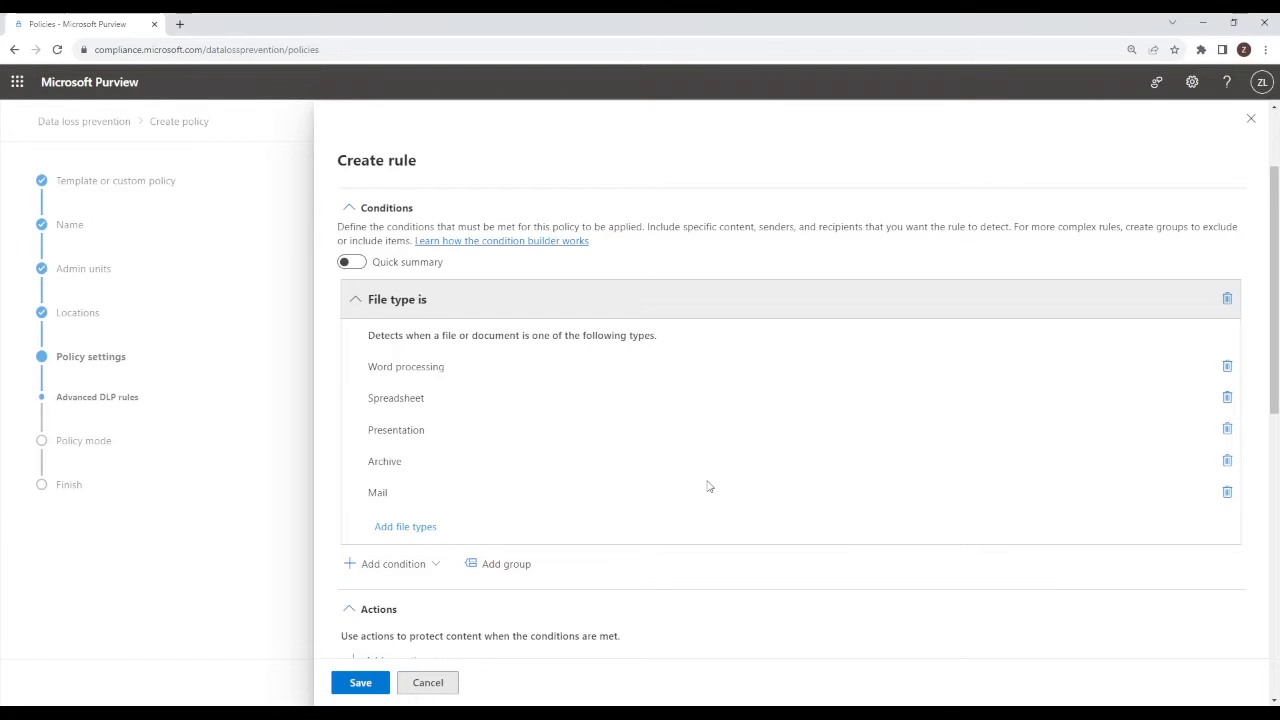
scroll(683, 526, "down", 3)
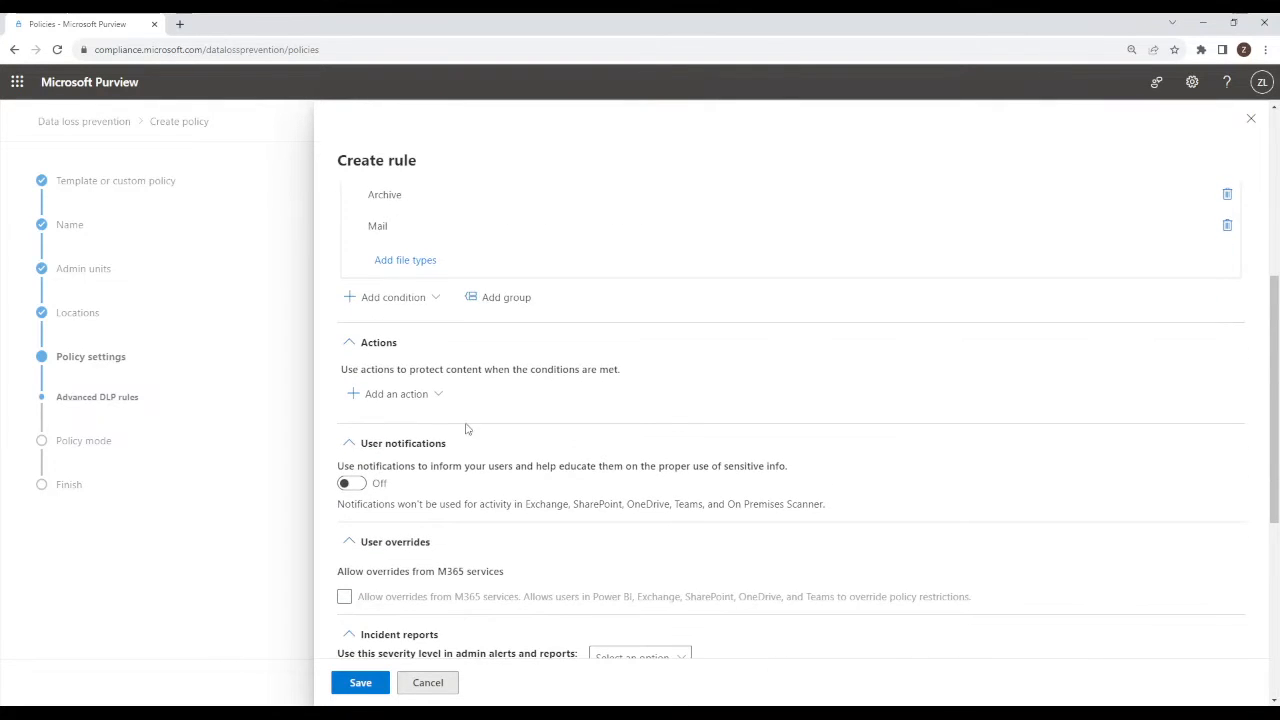
left_click(408, 395)
left_click(440, 476)
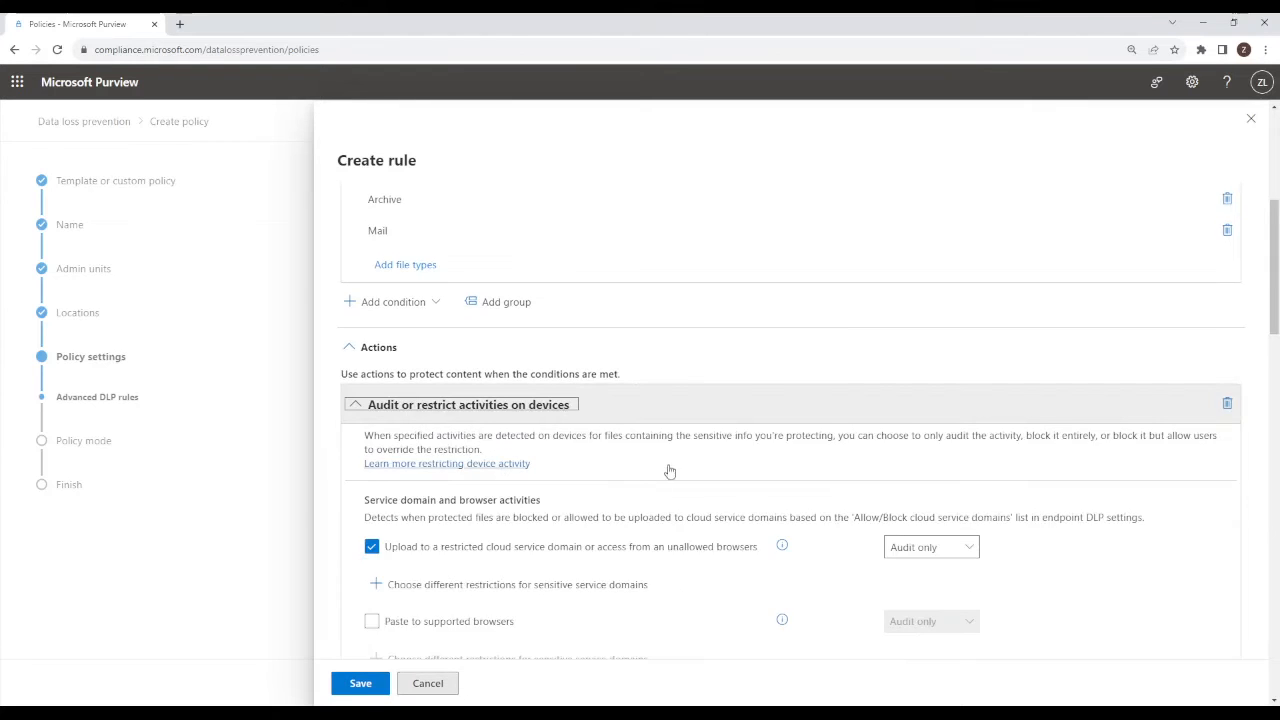
Step: Exclude copy to clipboard, copy to a network share and print from the device file activities audited by the rule
scroll(672, 465, "down", 3)
scroll(677, 451, "up", 2)
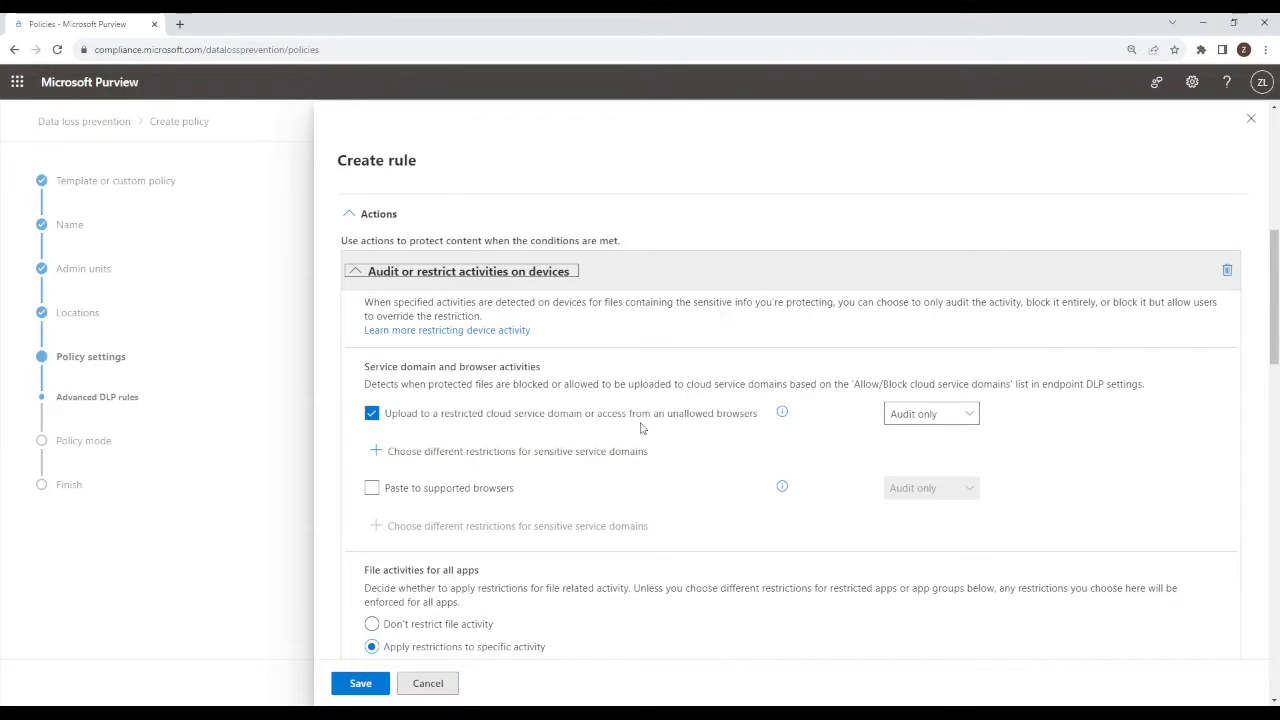
scroll(641, 428, "down", 4)
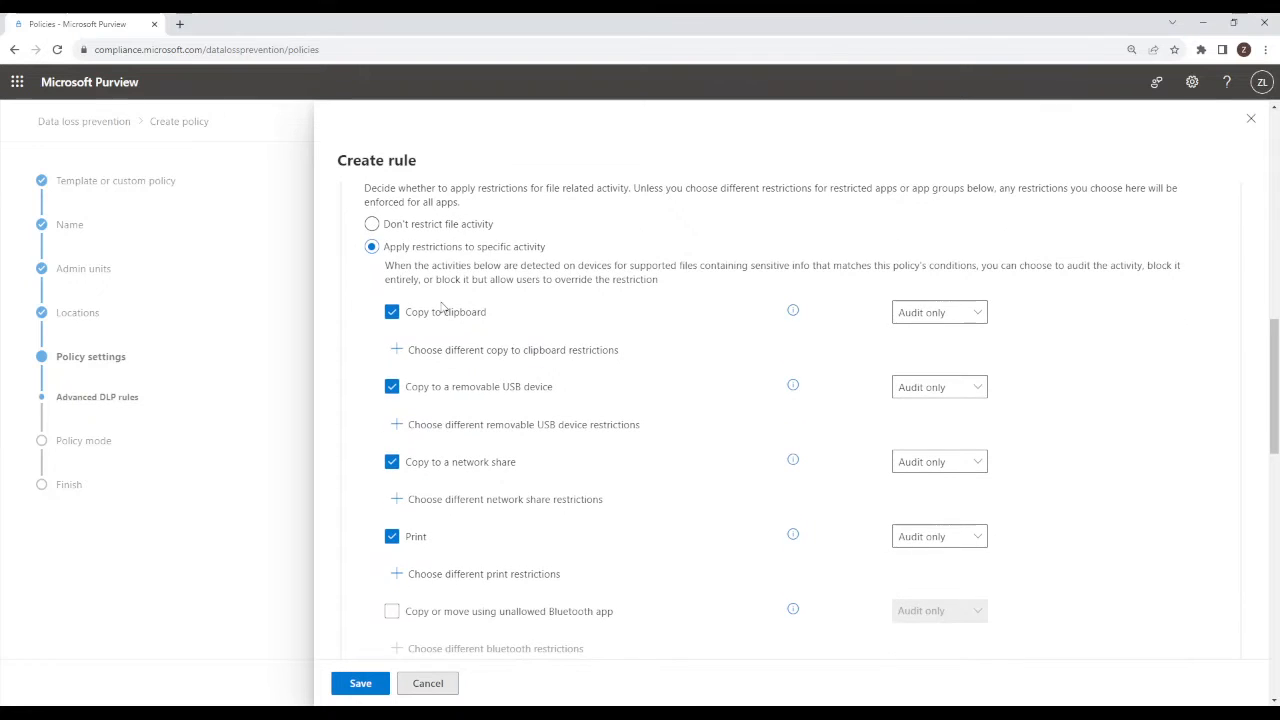
left_click(440, 316)
left_click(438, 466)
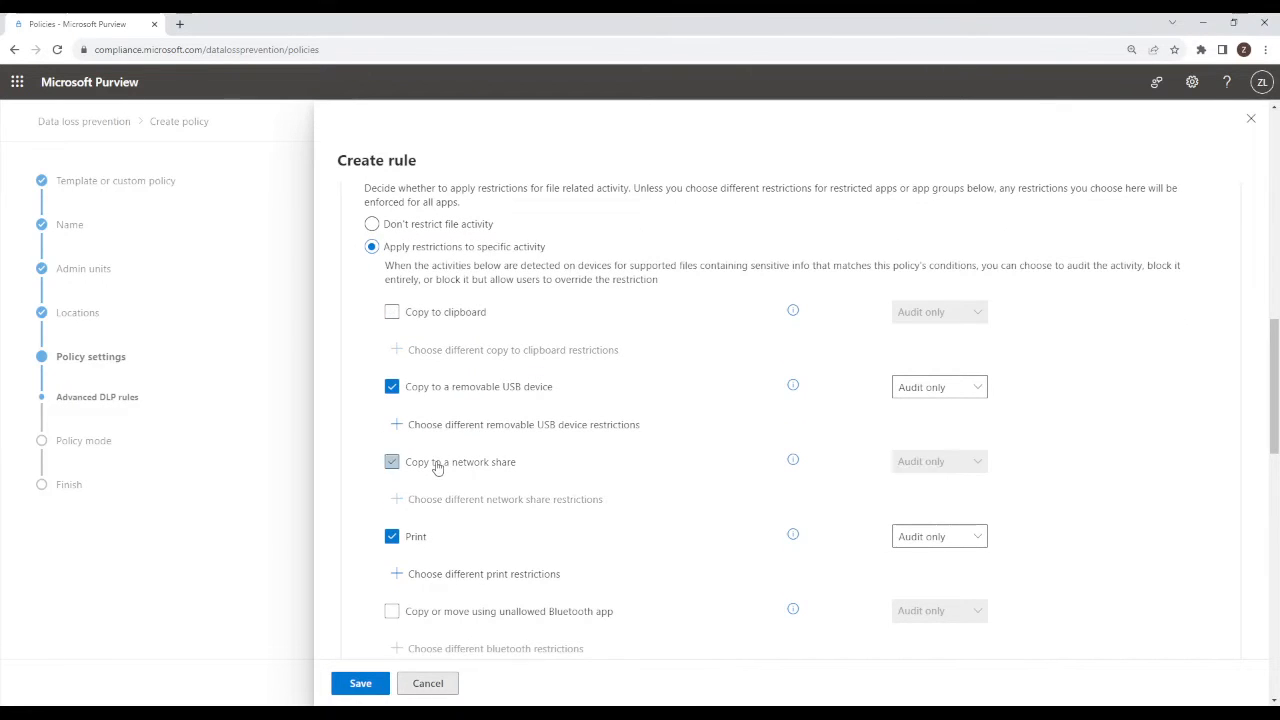
left_click(415, 538)
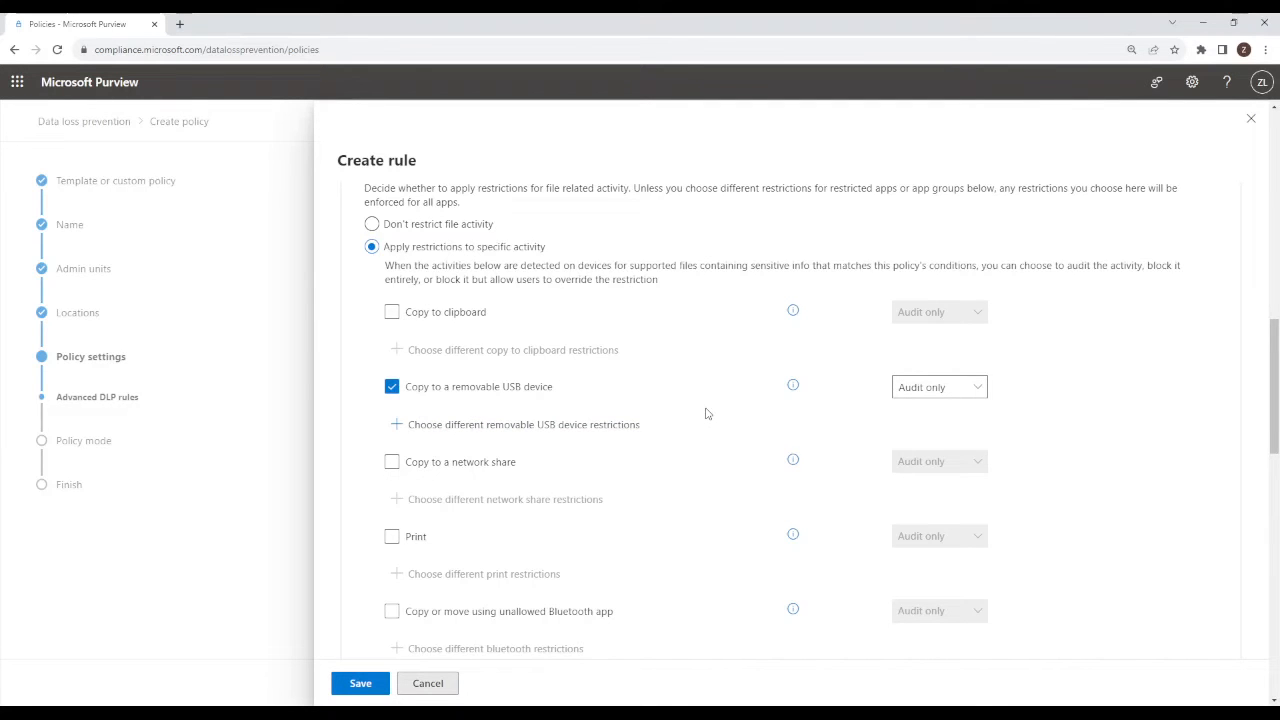
Step: Turn off auditing of access by restricted apps, review the remaining rule options and save the rule
scroll(705, 413, "down", 5)
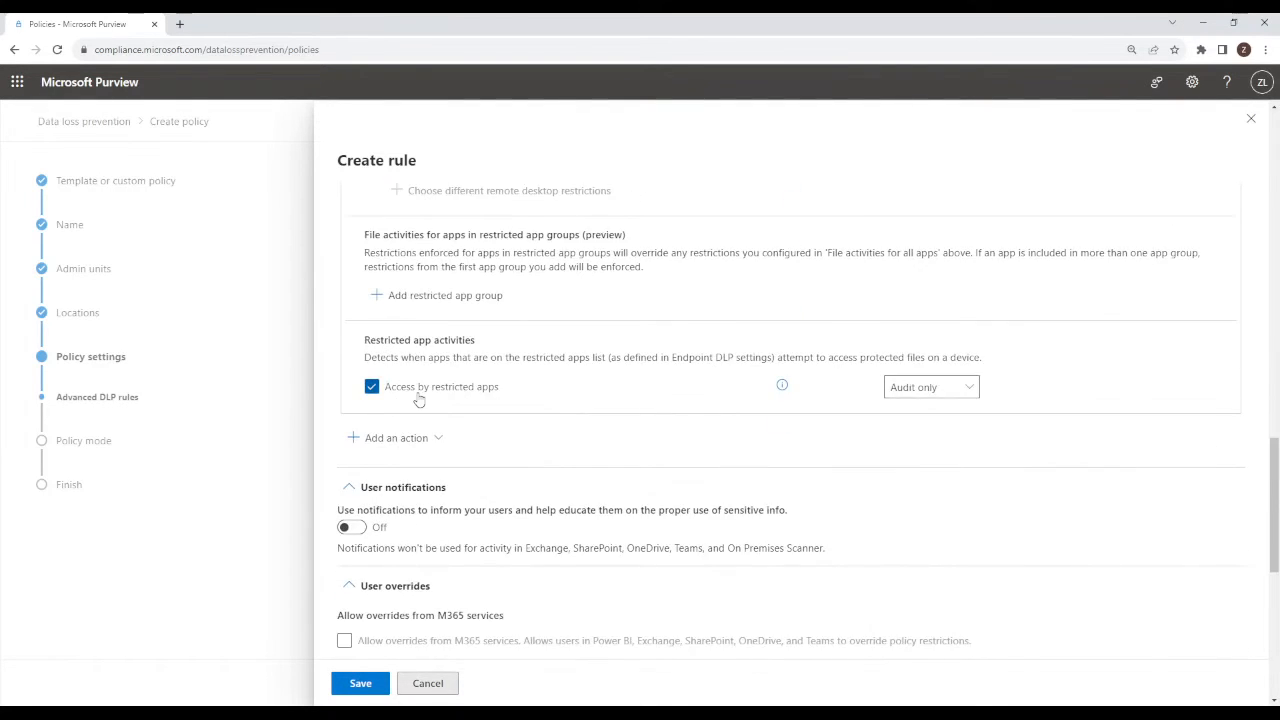
left_click(417, 394)
scroll(540, 437, "down", 2)
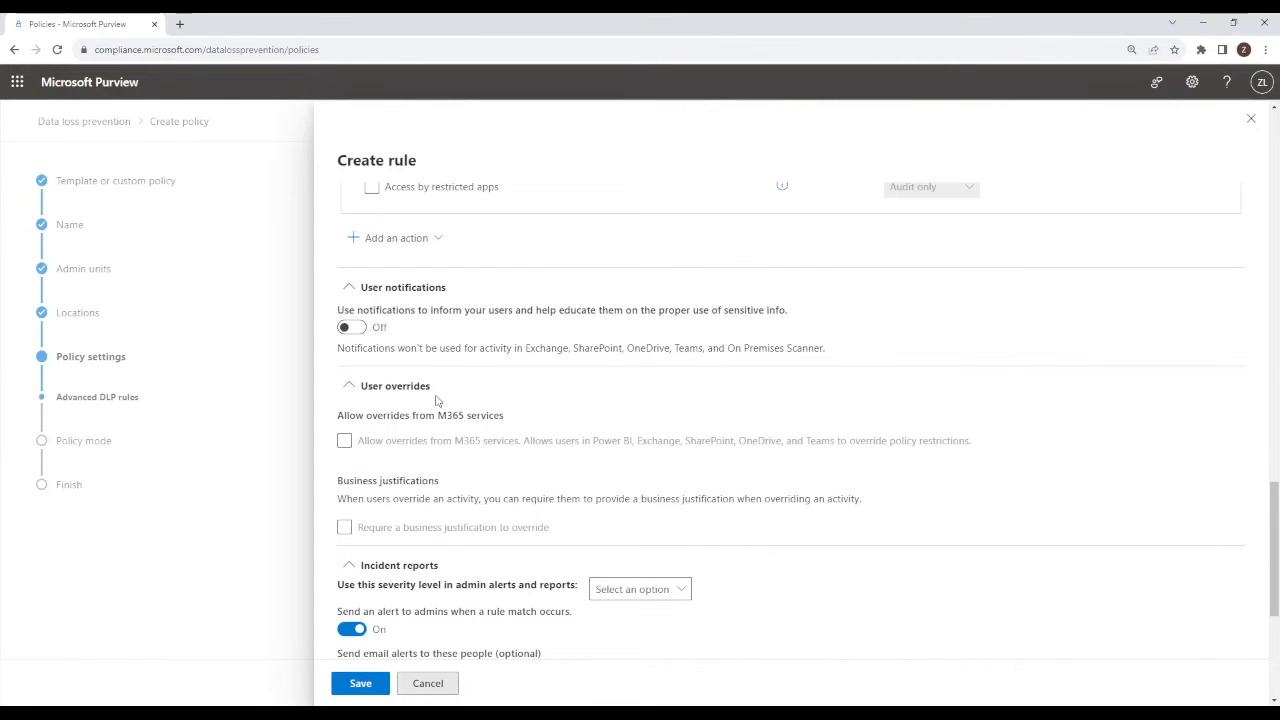
scroll(447, 402, "down", 3)
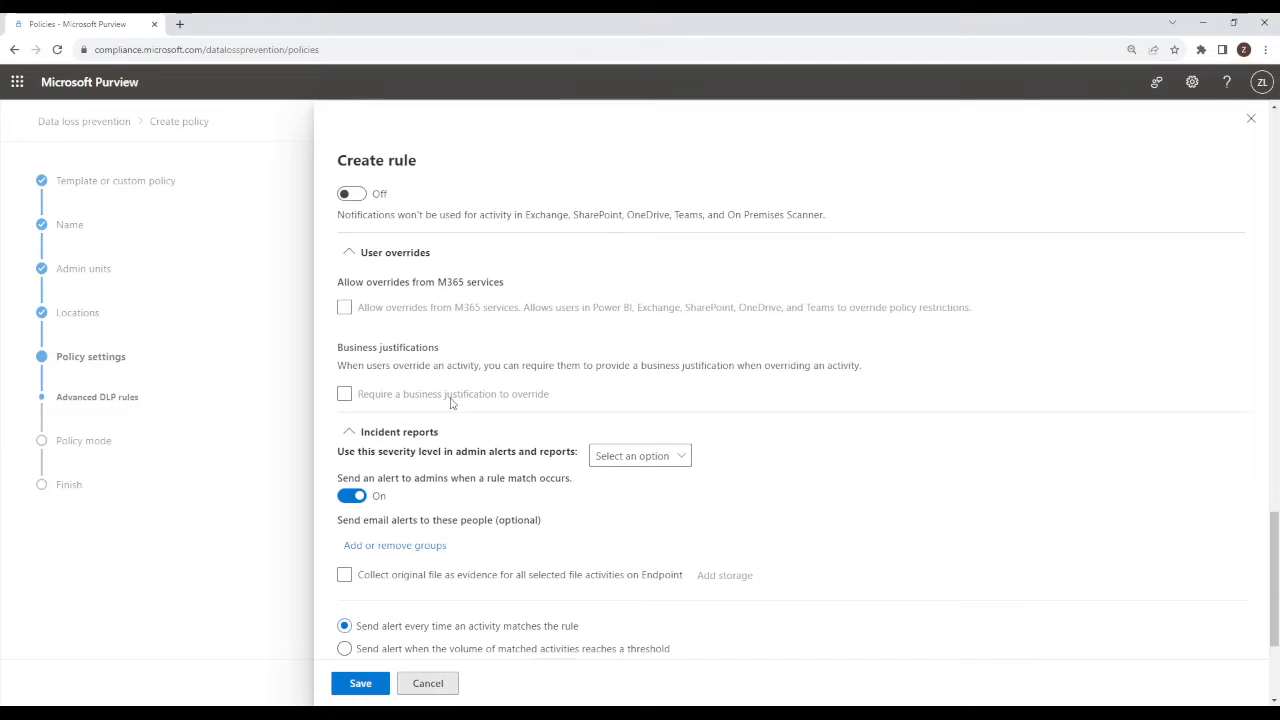
scroll(450, 402, "down", 2)
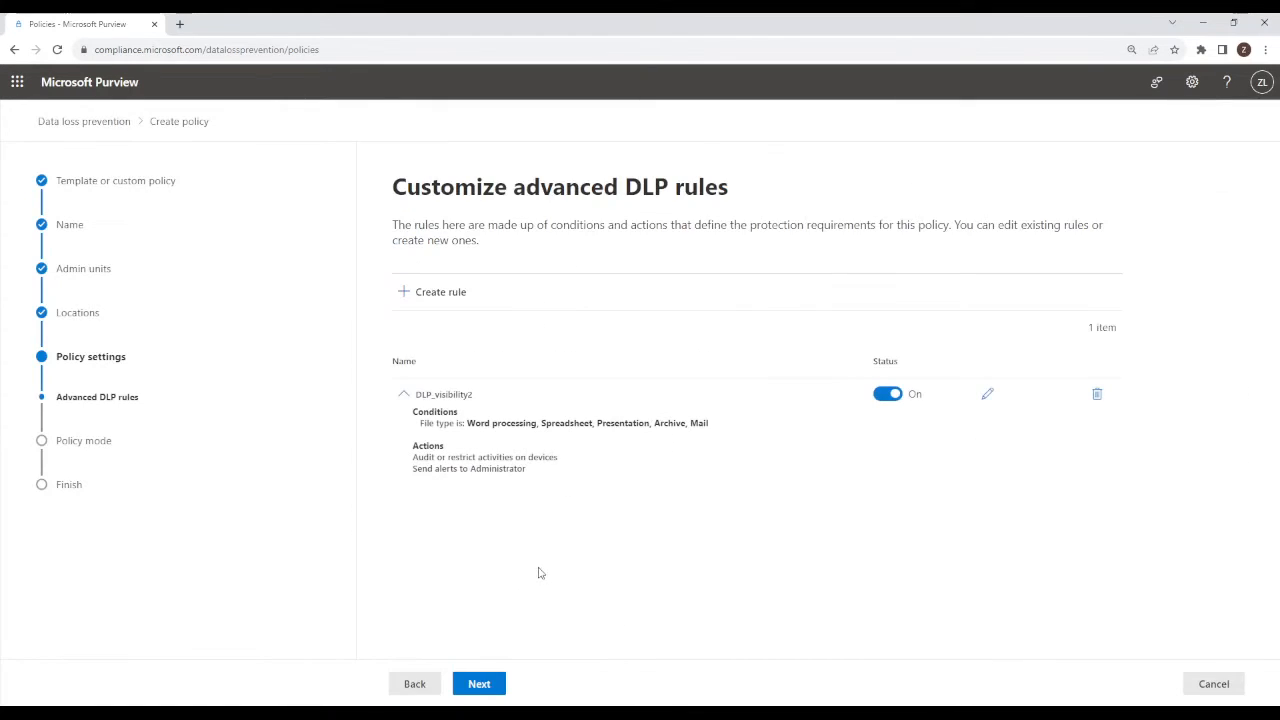
Step: Set the policy to turn on right away, submit it and finish the policy creation
left_click(479, 683)
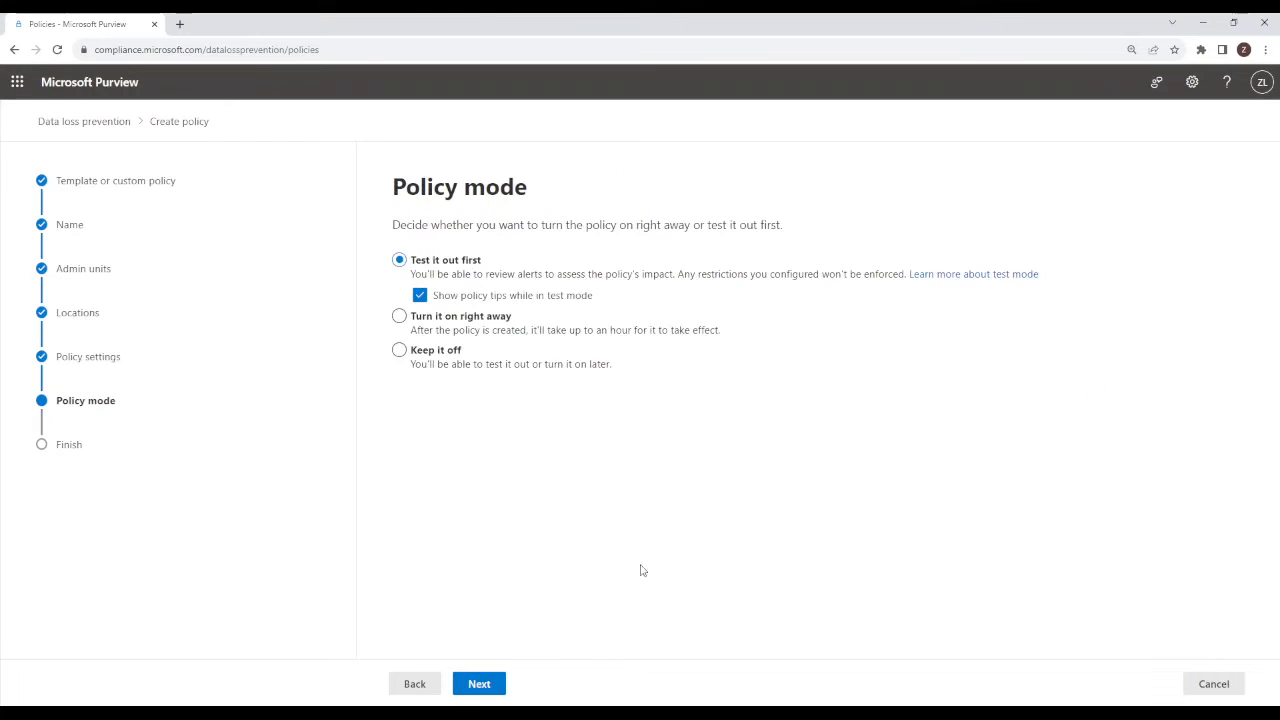
left_click(454, 315)
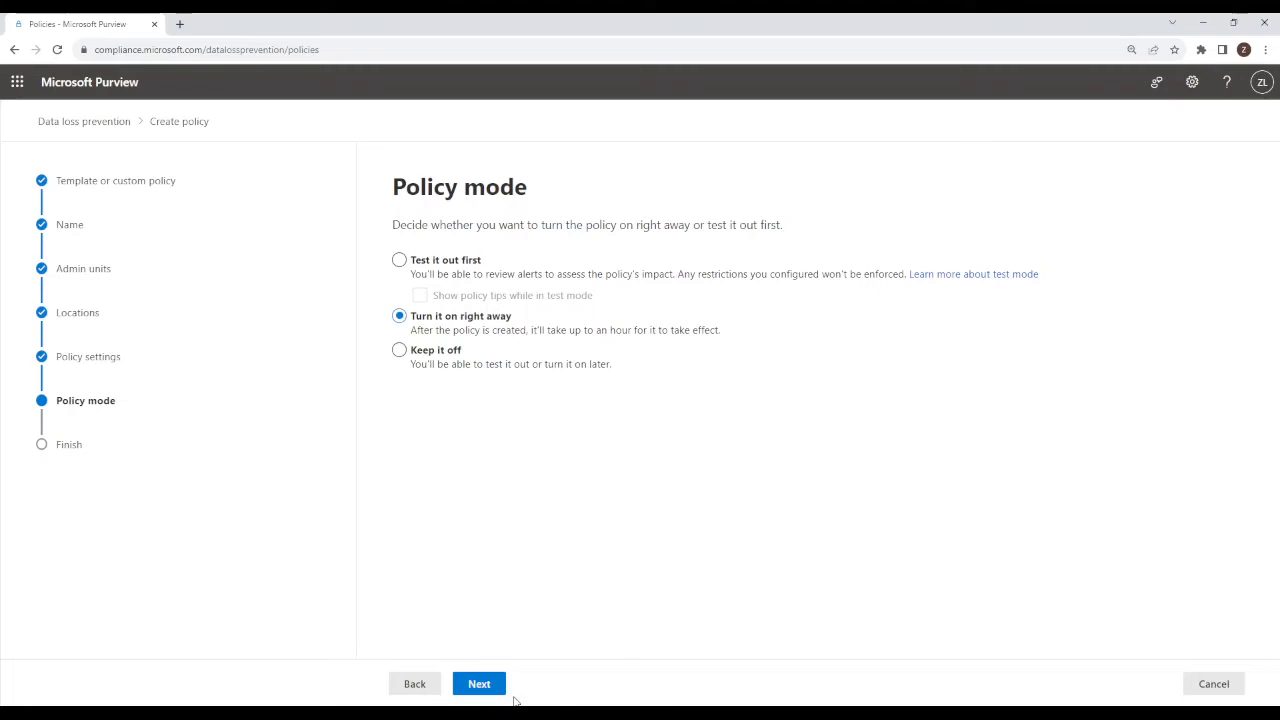
left_click(497, 684)
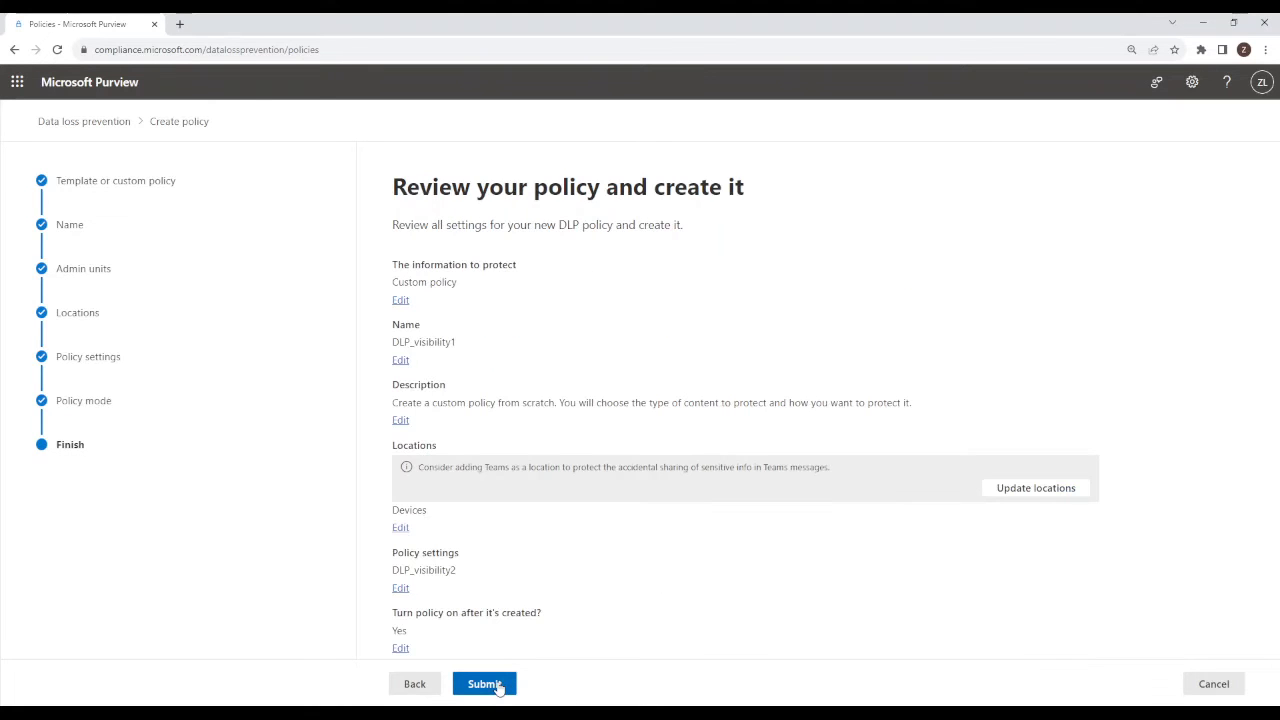
left_click(497, 685)
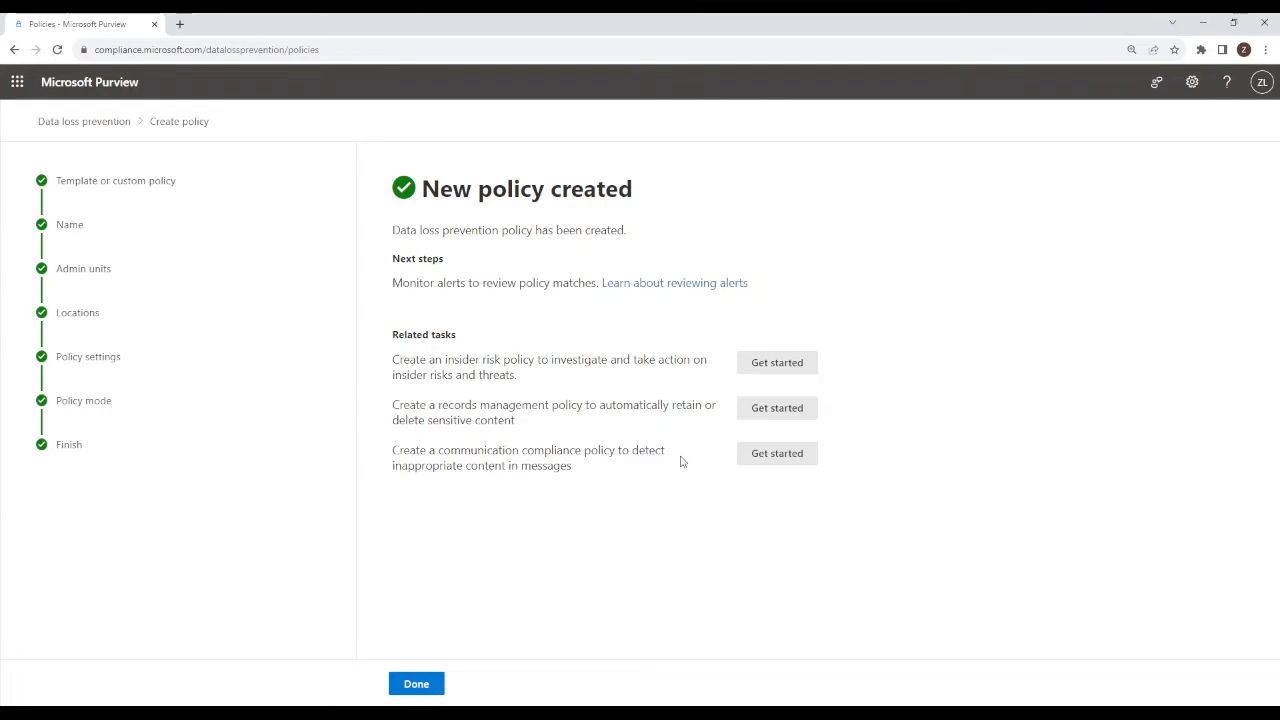
left_click(418, 684)
Step: Open Activity explorer and examine the activity filter, the activity chart and the list of recorded endpoint events
left_click(90, 360)
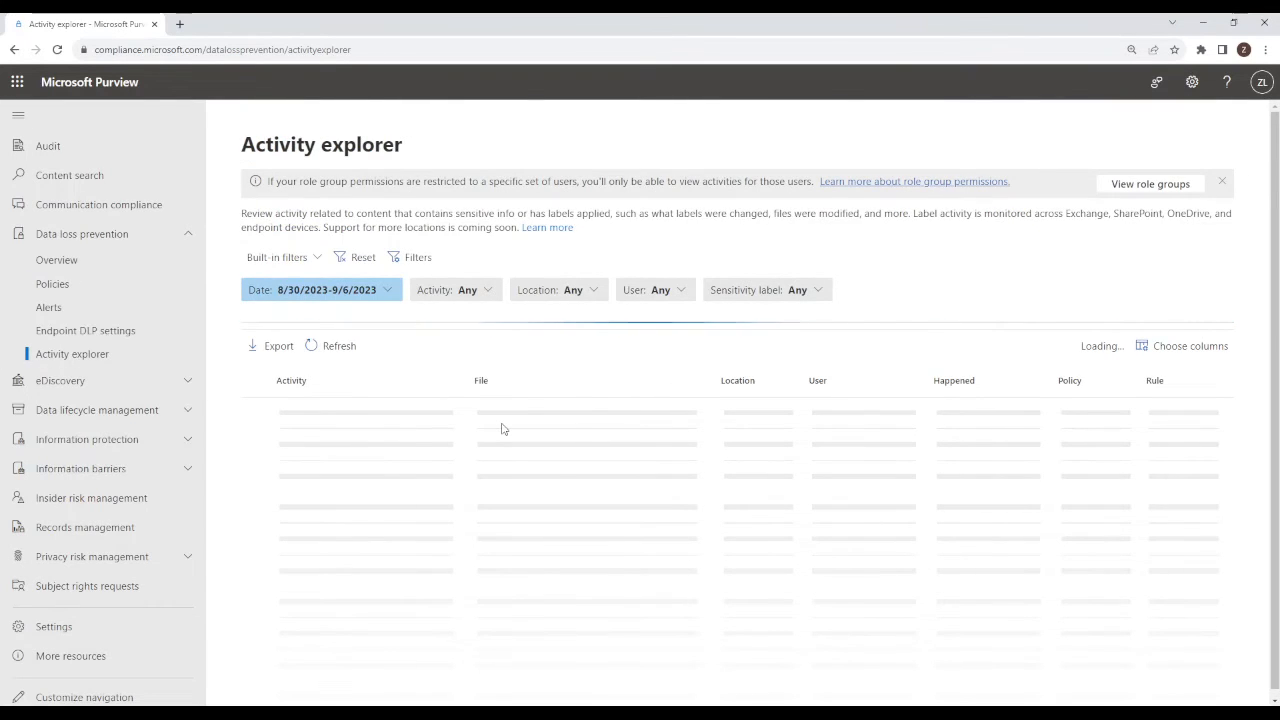
left_click(467, 291)
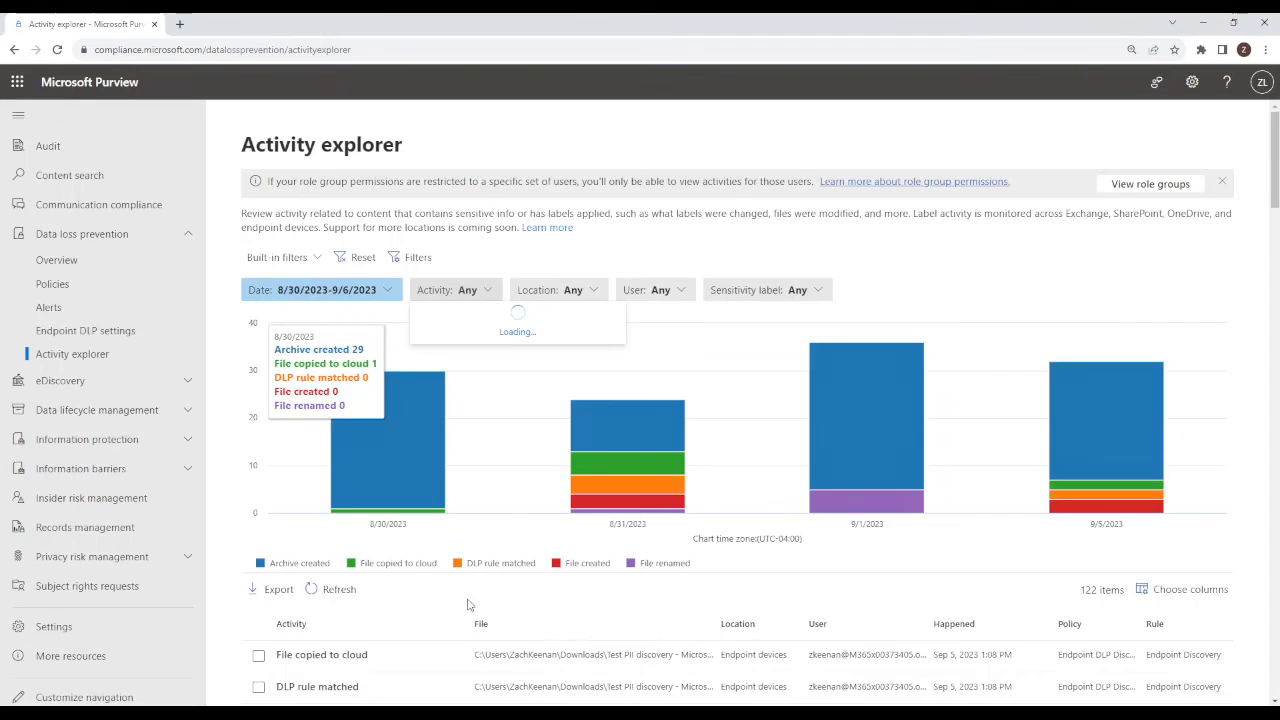
scroll(373, 640, "down", 1)
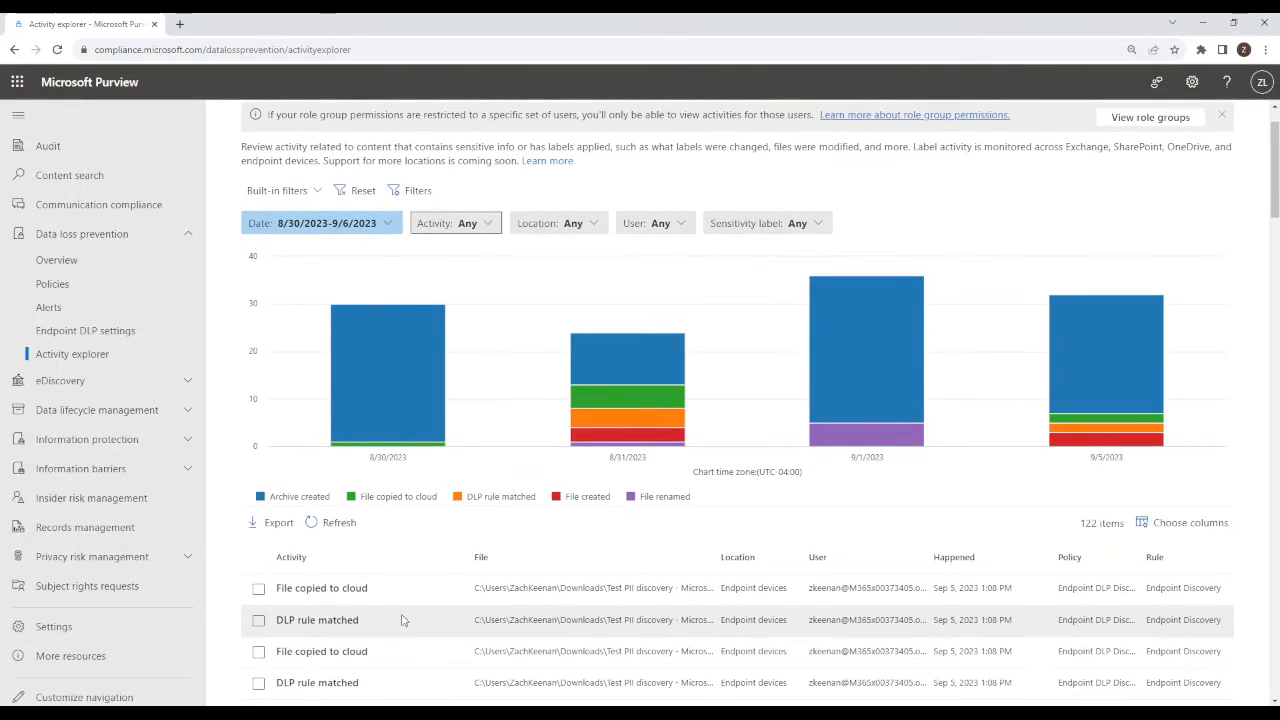
Step: Add the Target domain and Sensitive info type columns to the list of recorded activities and apply the column selection
left_click(1199, 528)
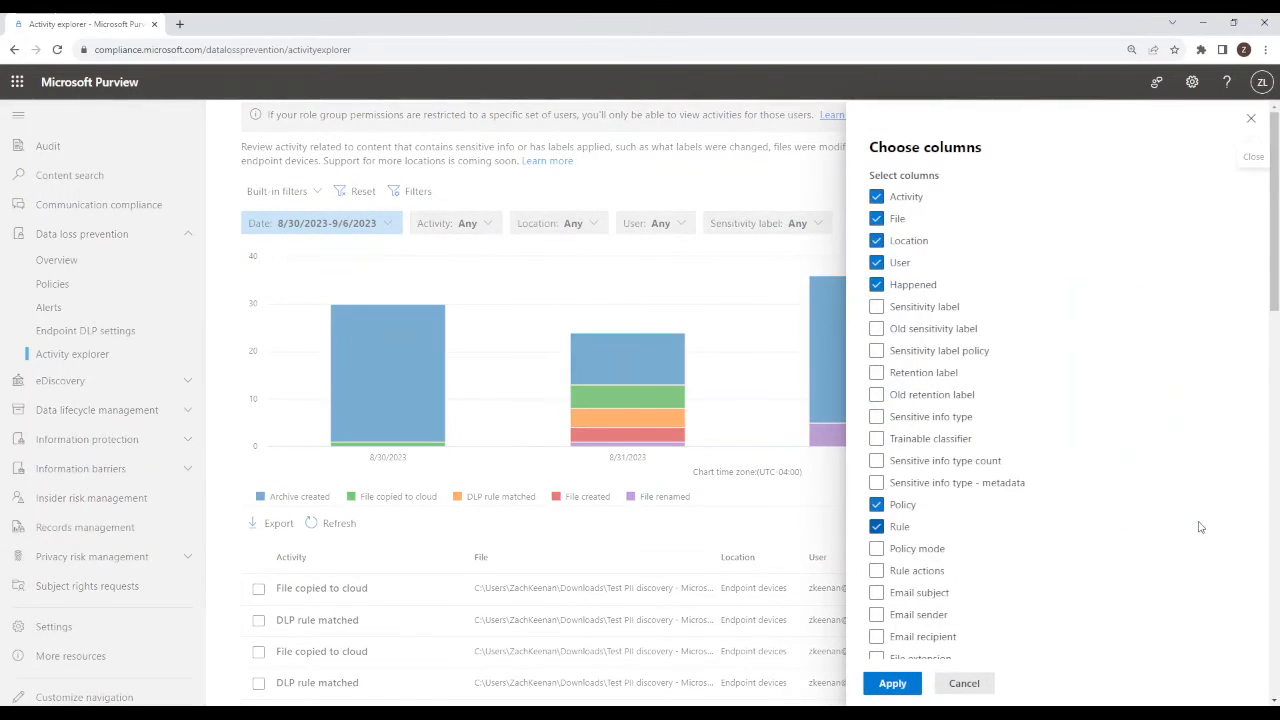
scroll(1103, 346, "down", 3)
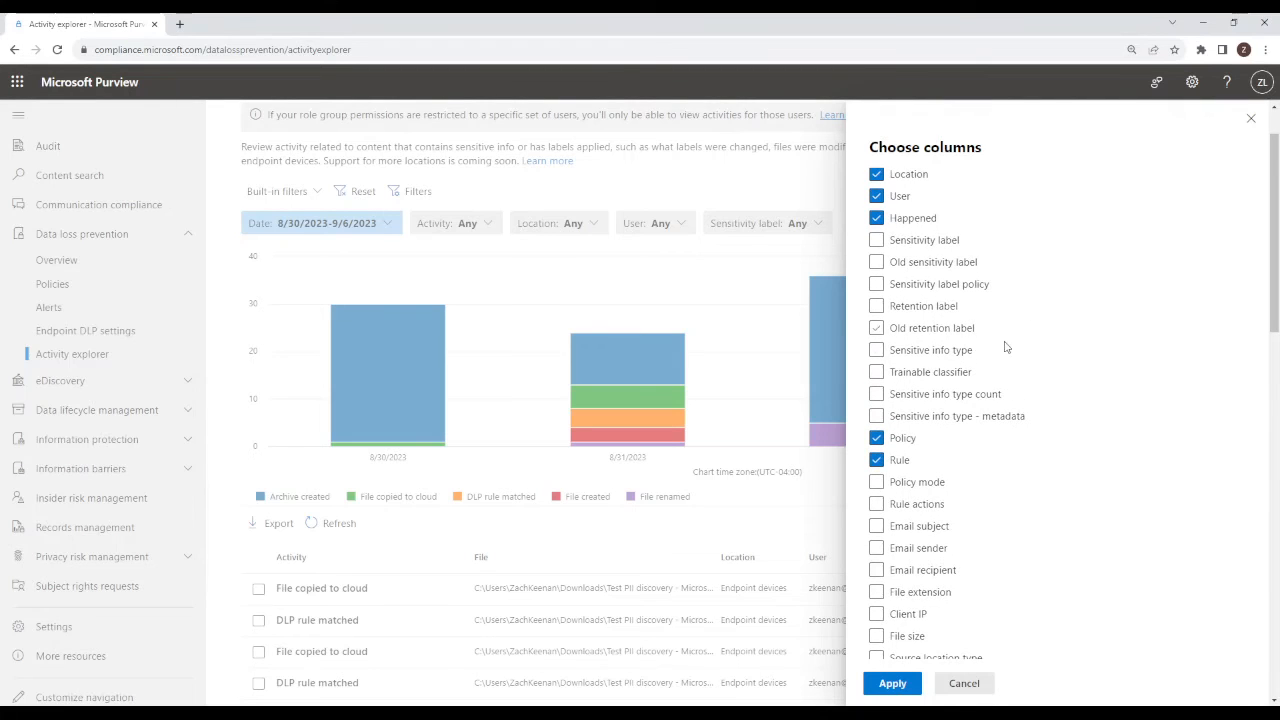
scroll(1037, 380, "down", 5)
scroll(1037, 380, "down", 6)
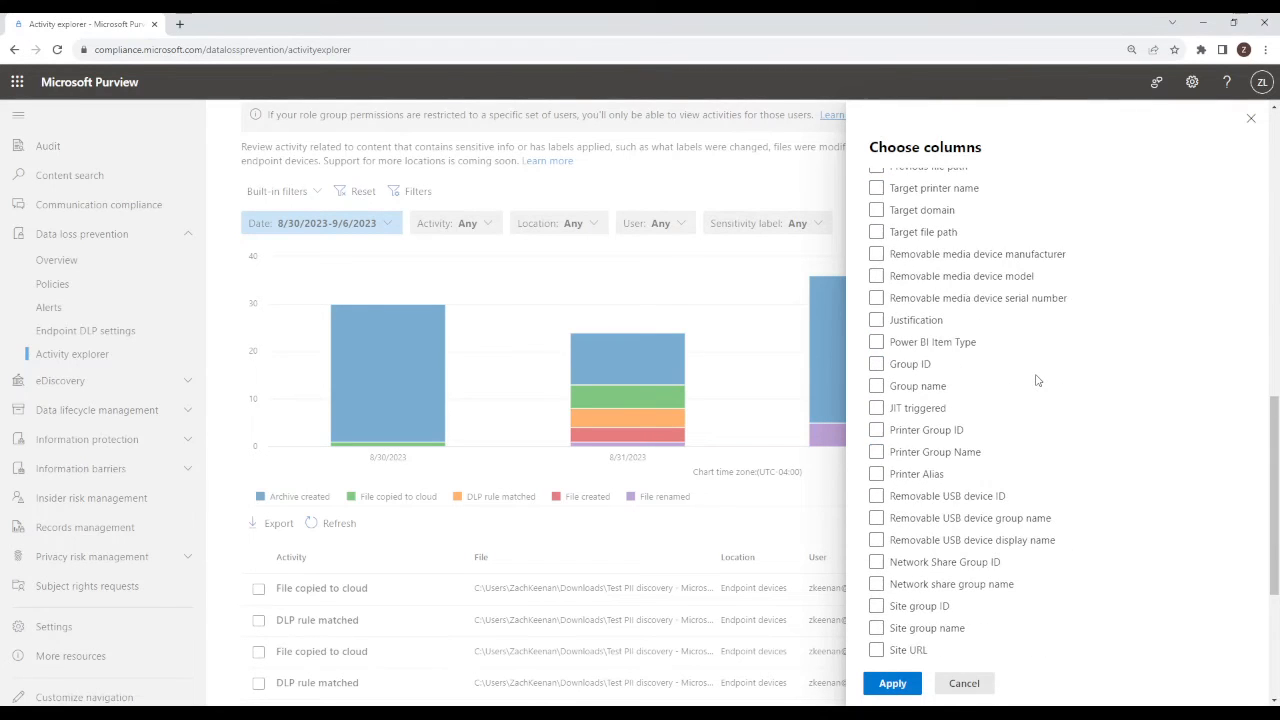
scroll(1040, 409, "up", 1)
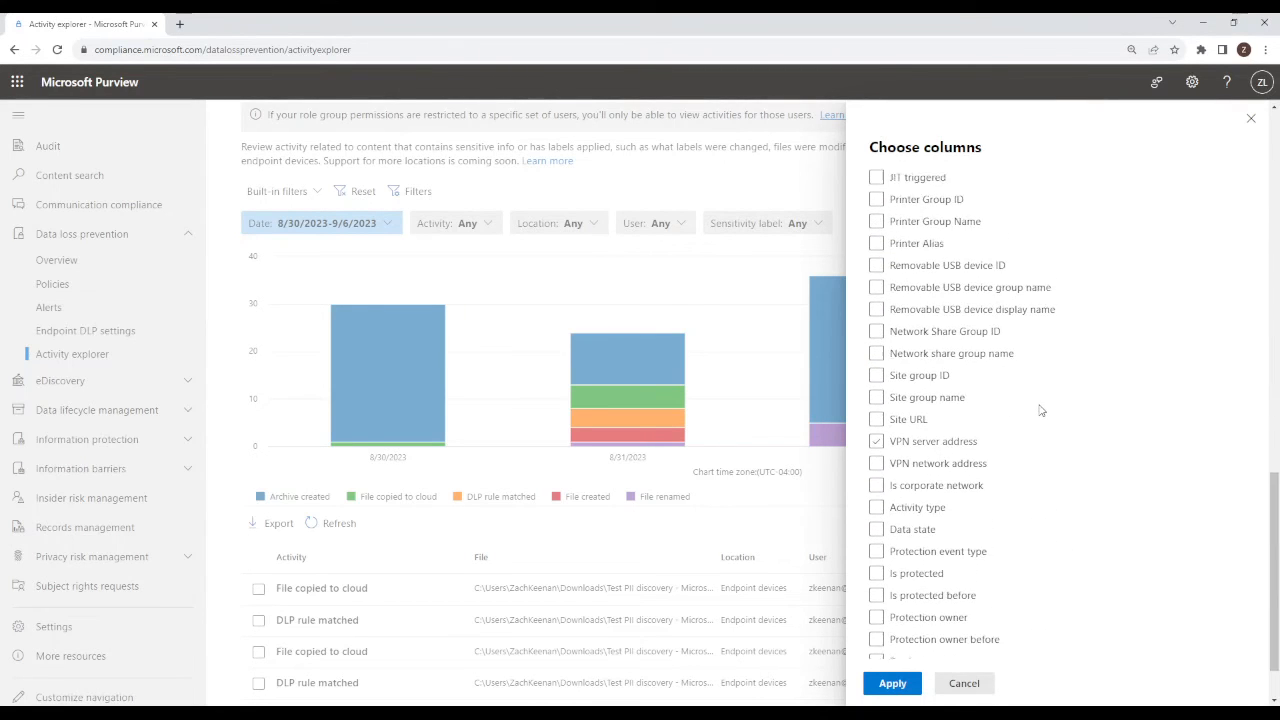
scroll(1040, 410, "down", 2)
scroll(1041, 410, "up", 4)
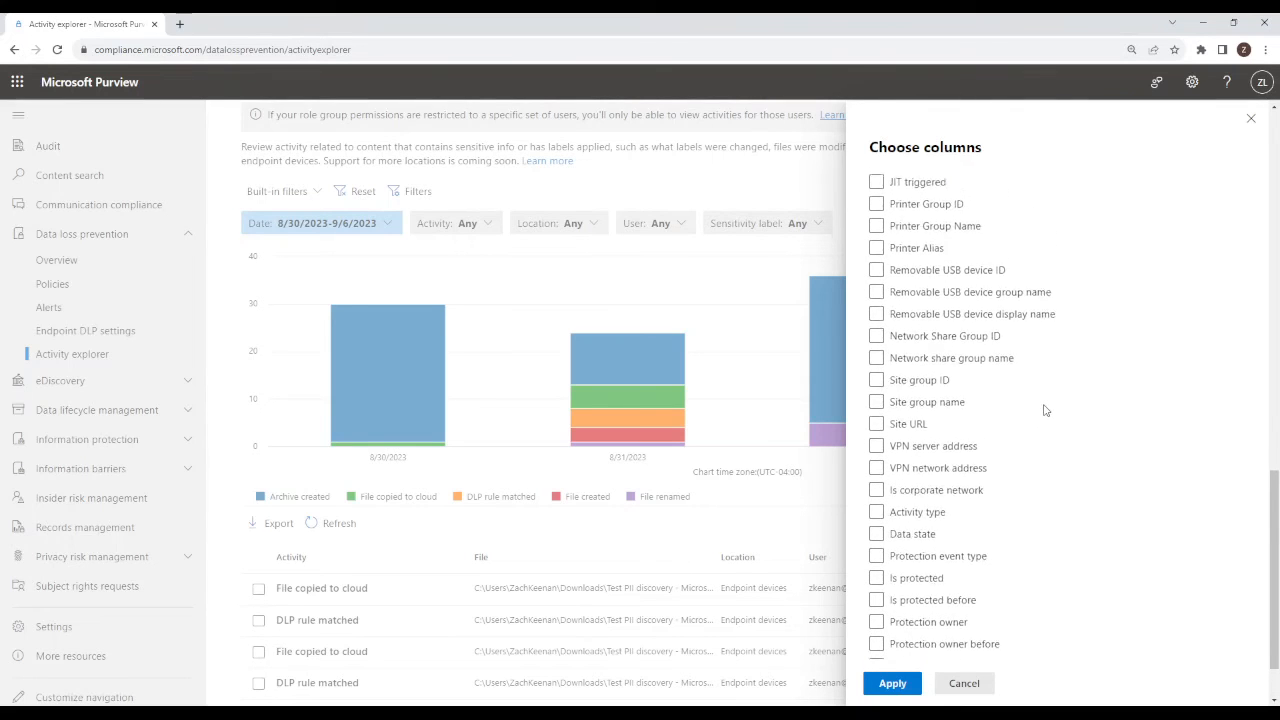
scroll(1092, 496, "up", 2)
scroll(1089, 494, "up", 2)
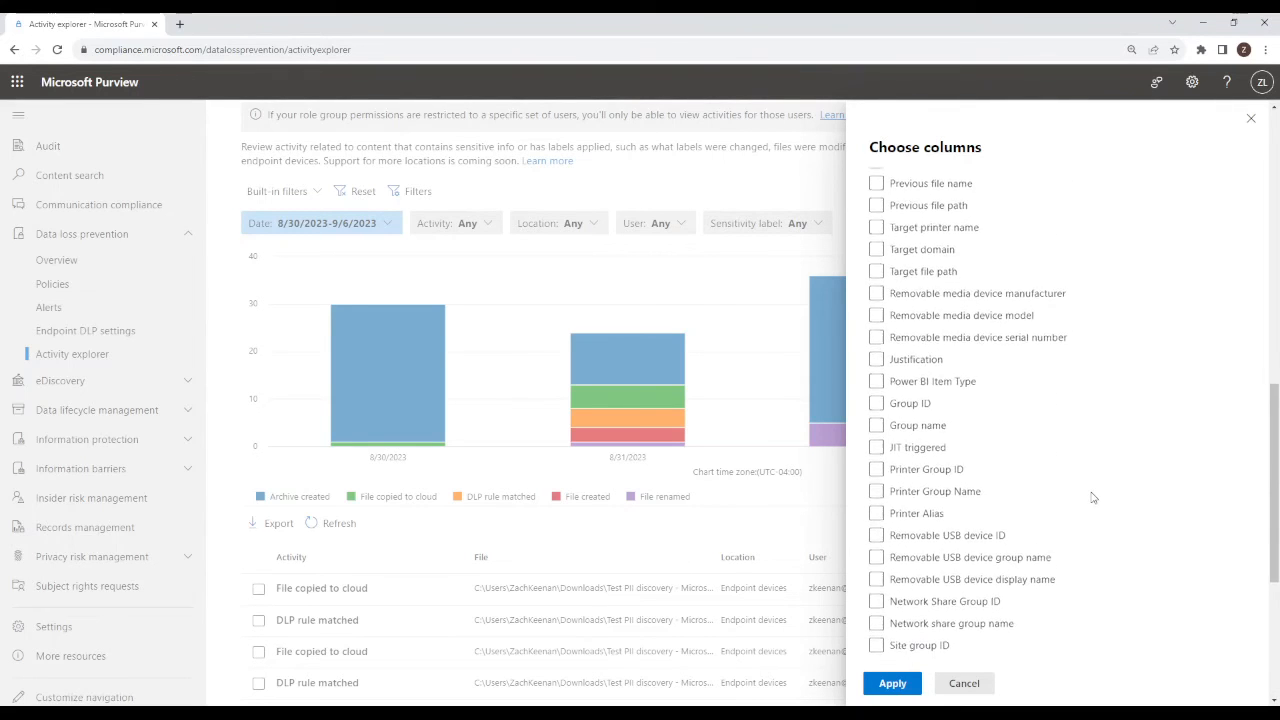
left_click(930, 306)
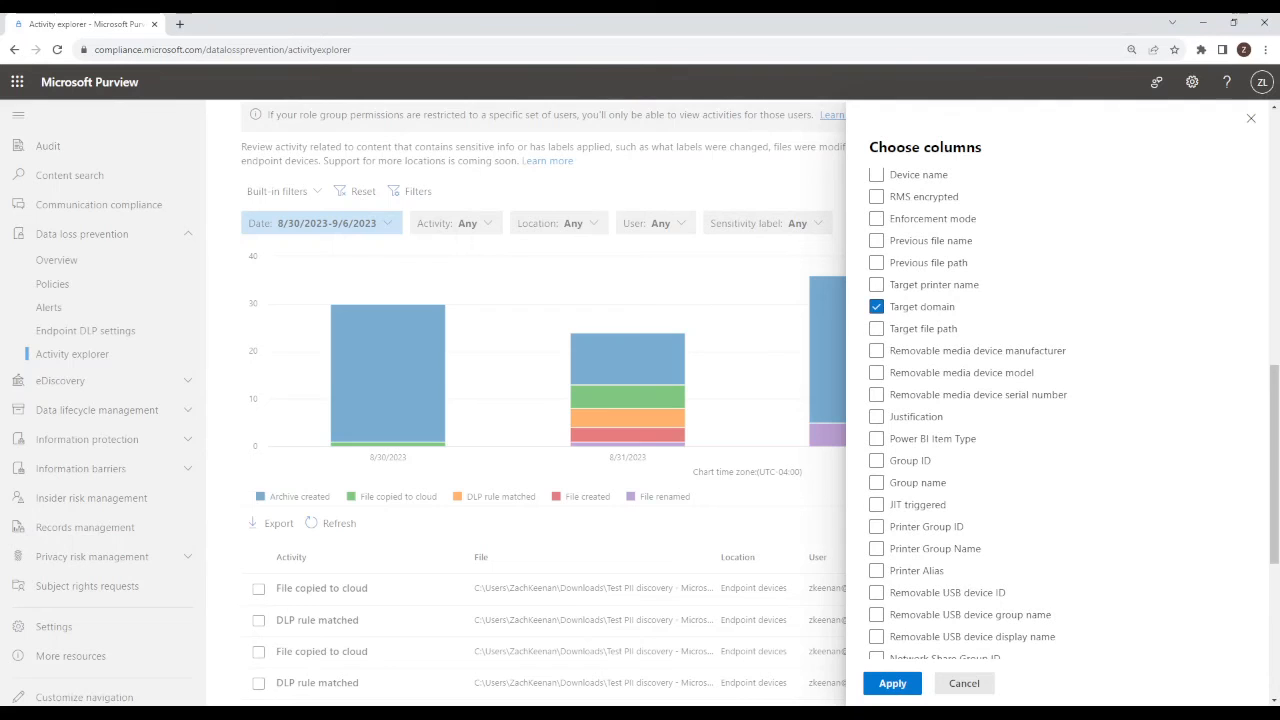
left_click(890, 683)
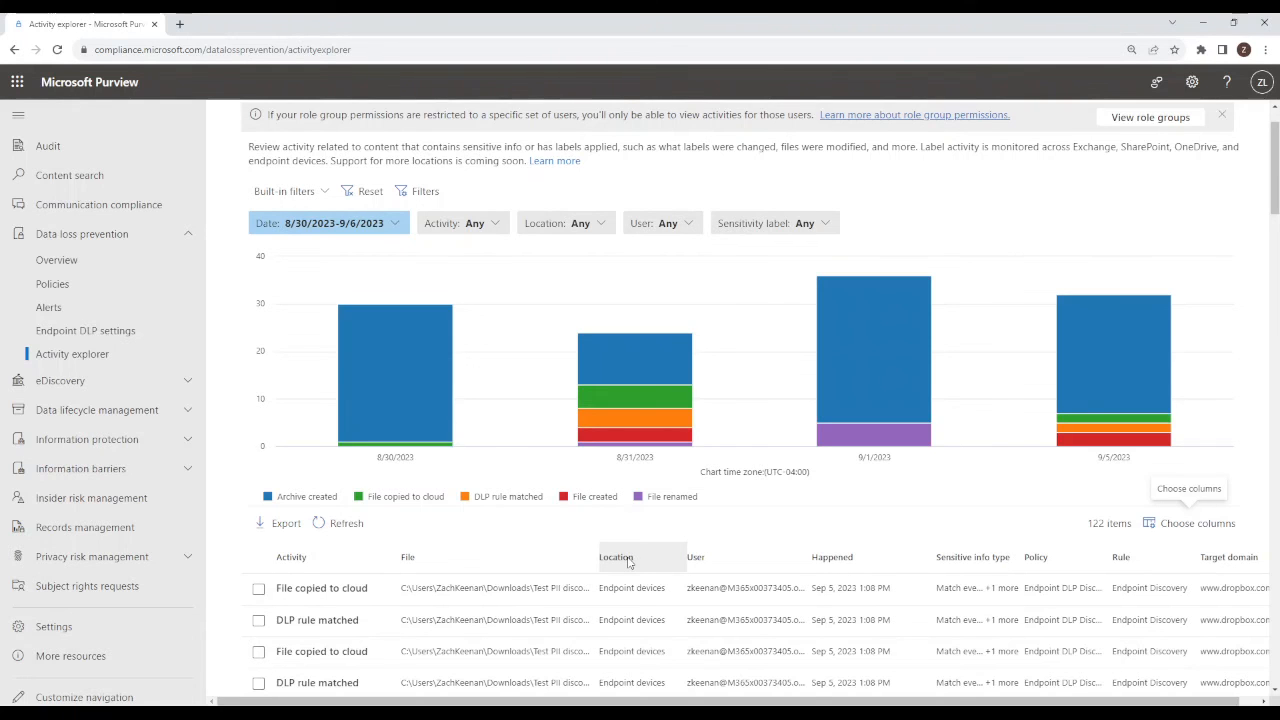
scroll(629, 563, "up", 2)
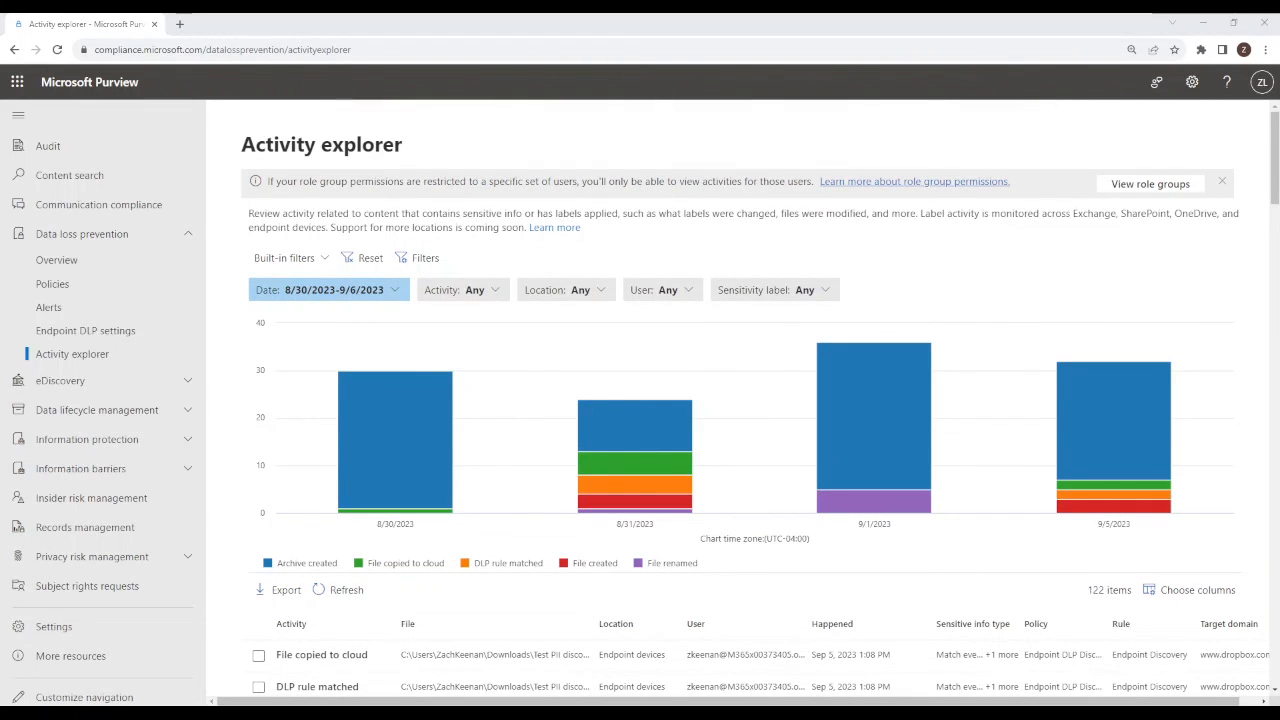